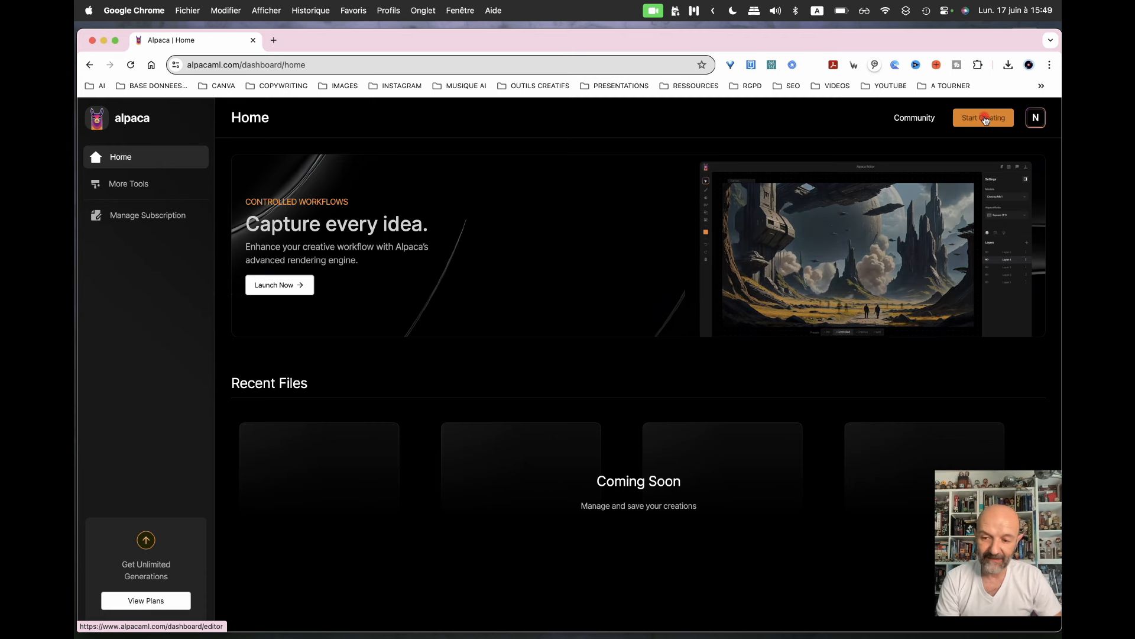
Open the Alpaca editor and choose the Pro preset.
{"action": "left_click", "coordinate": [986, 119]}
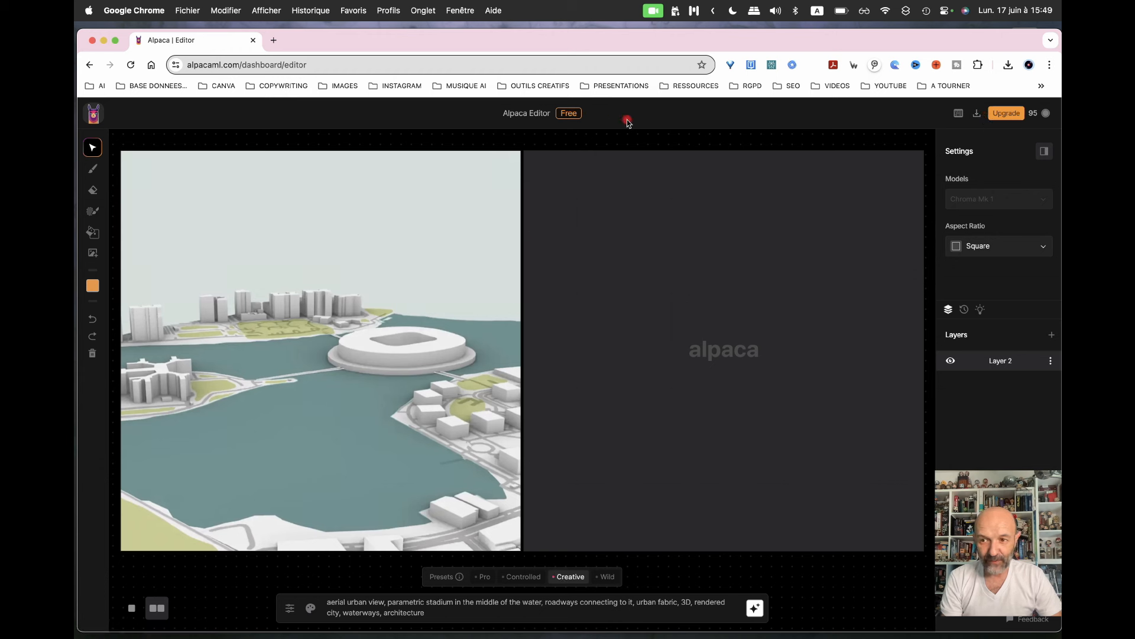
{"action": "mouse_move", "coordinate": [1006, 112]}
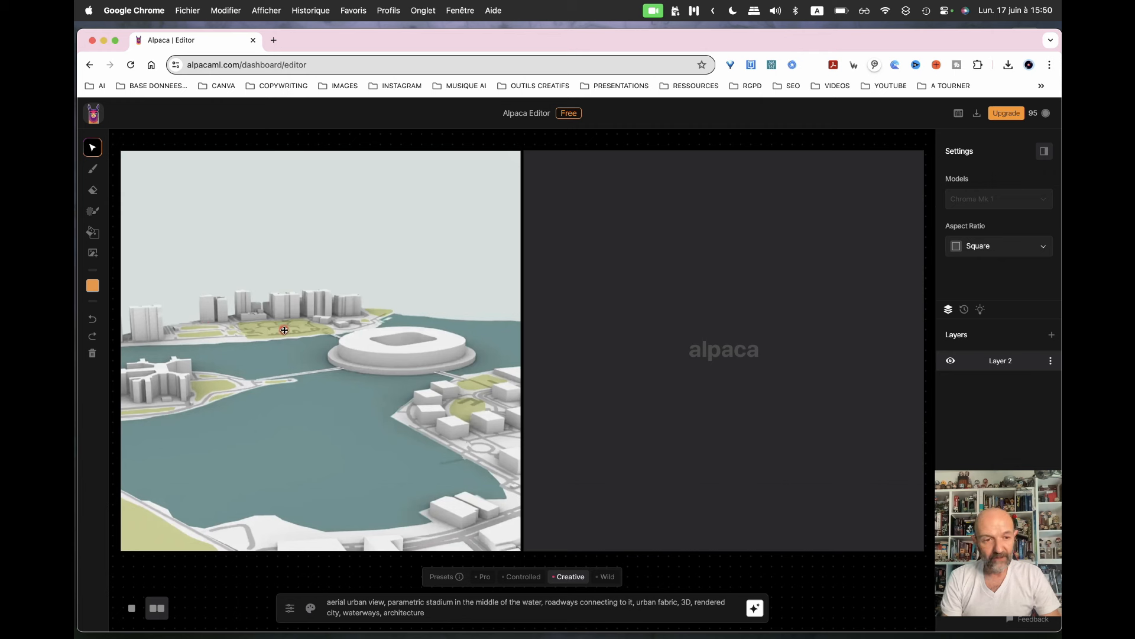
{"action": "left_click", "coordinate": [93, 256]}
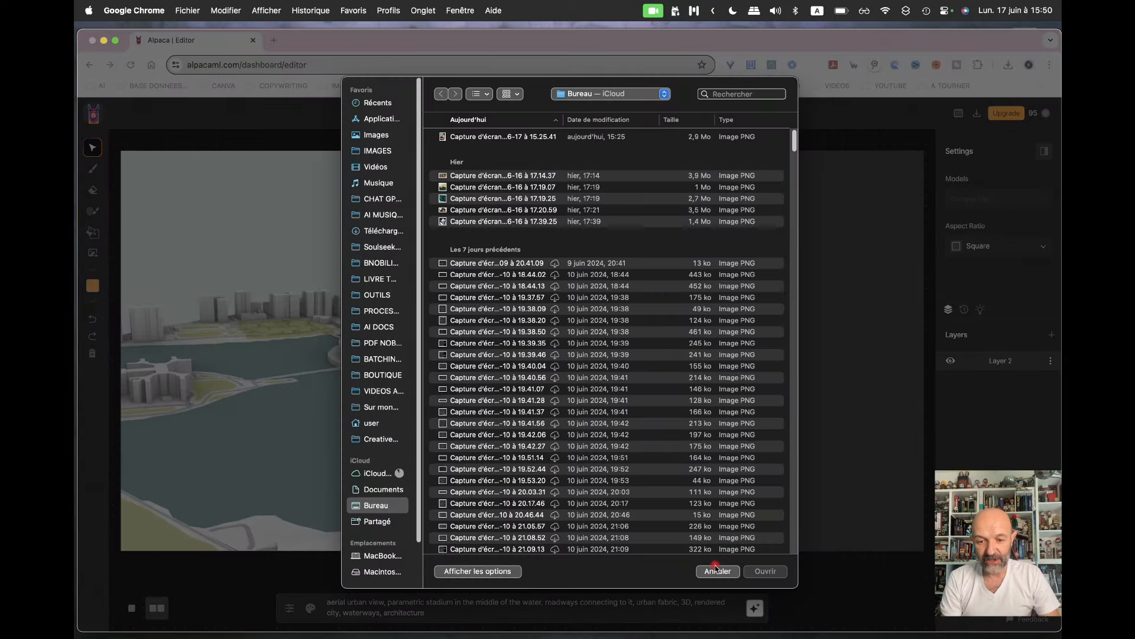
{"action": "left_click", "coordinate": [716, 569]}
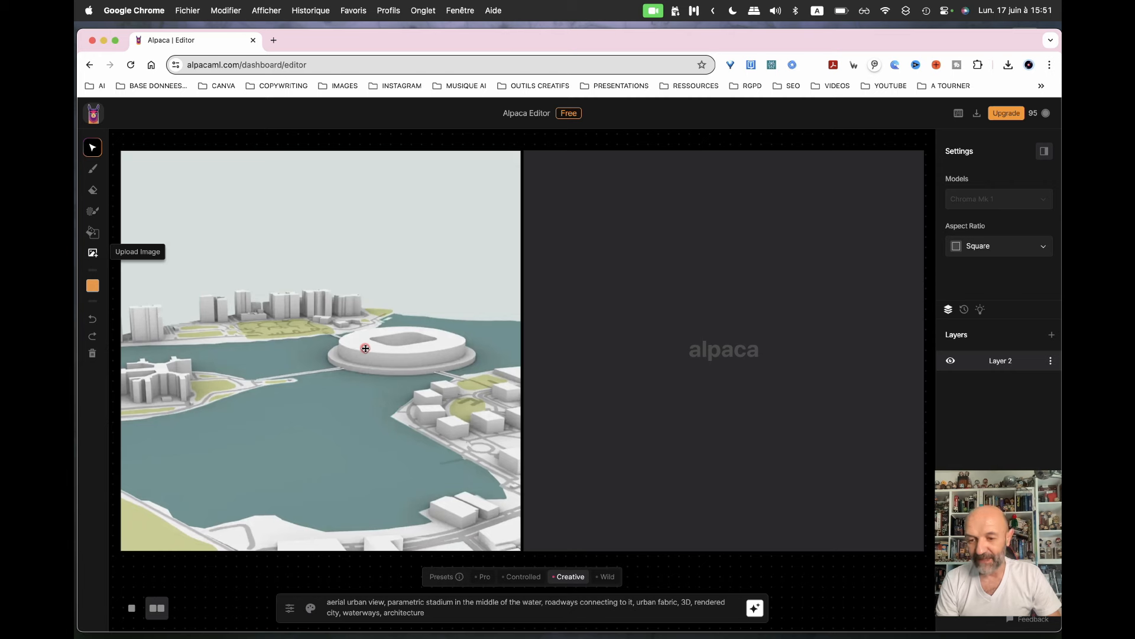
{"action": "left_click", "coordinate": [483, 577]}
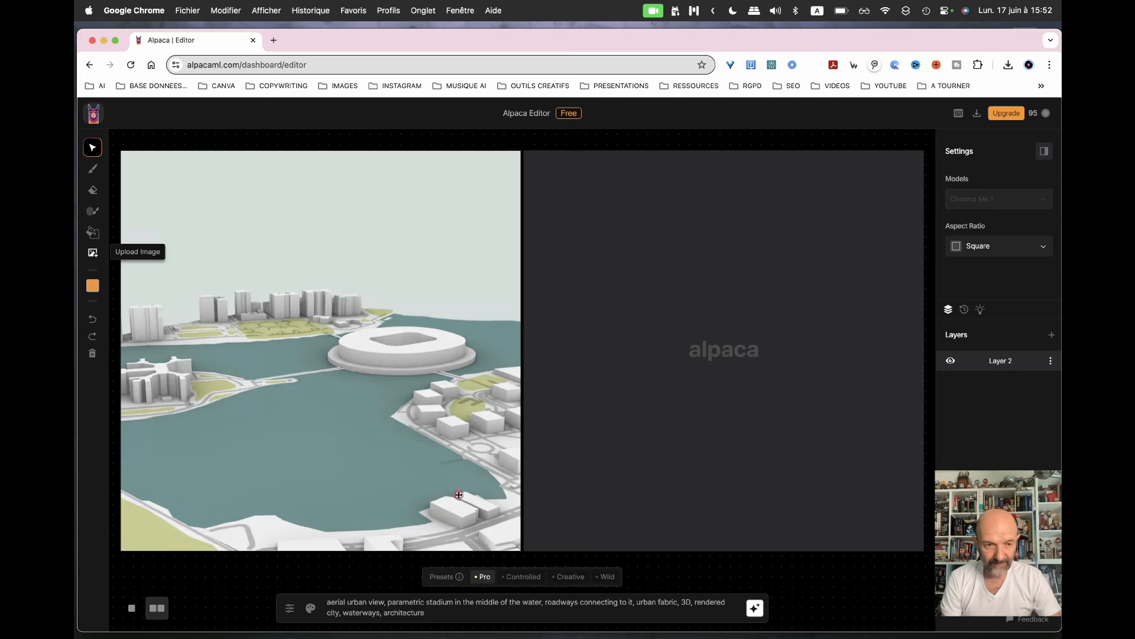
Import TEST2.jpg fitted to the canvas and nudge it slightly downwards.
{"action": "left_click", "coordinate": [93, 254]}
{"action": "left_click", "coordinate": [403, 135]}
{"action": "double_click", "coordinate": [491, 174]}
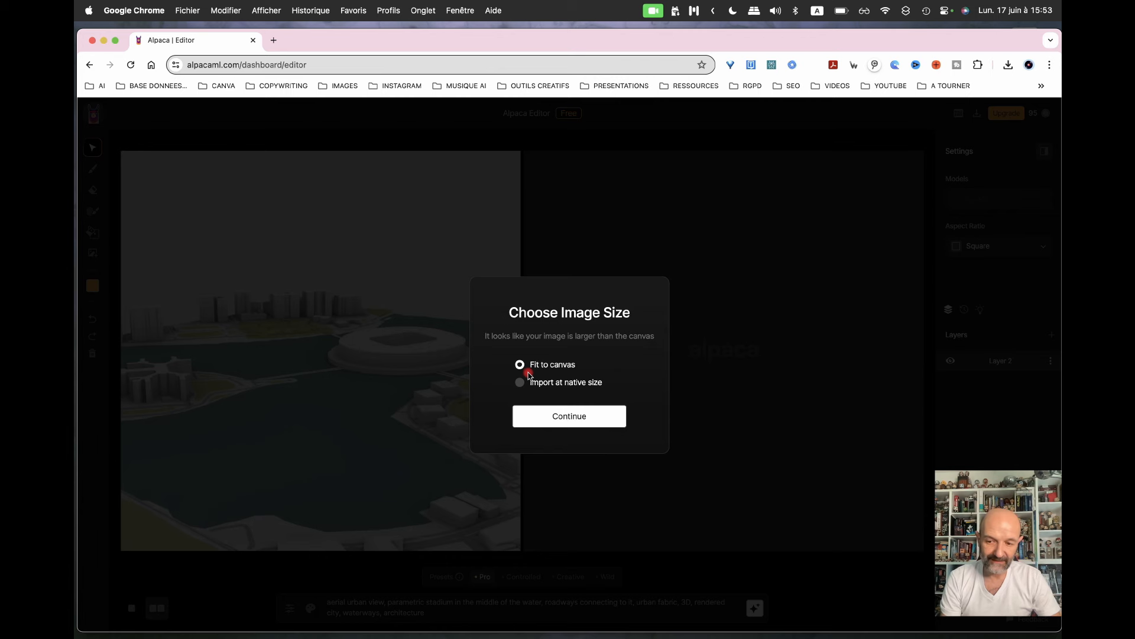
{"action": "left_click", "coordinate": [556, 416]}
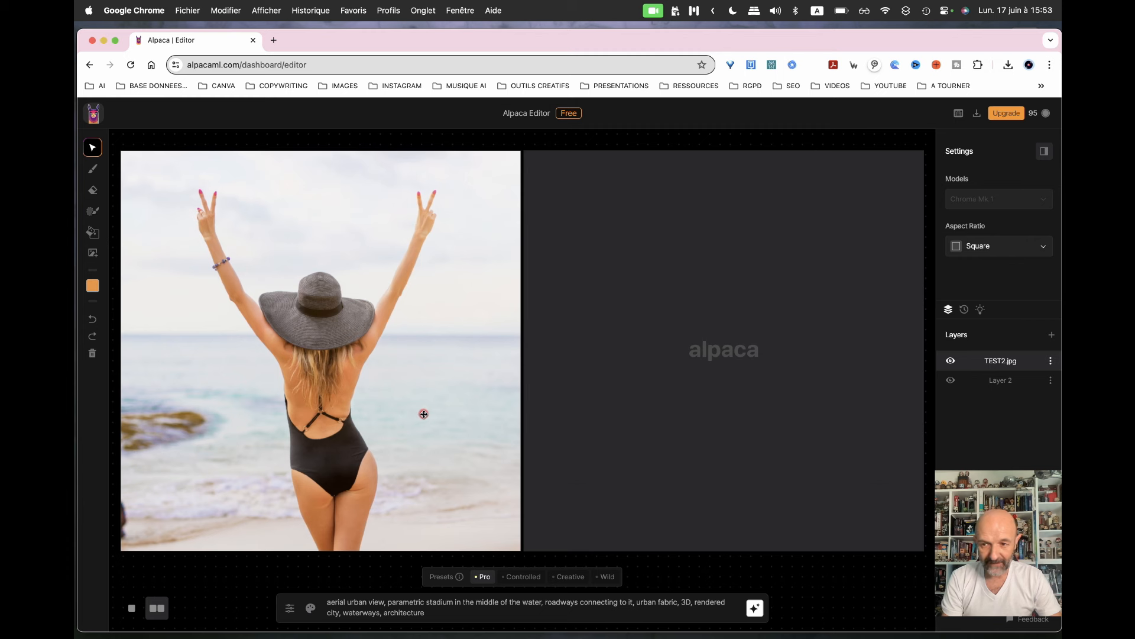
{"action": "mouse_move", "coordinate": [424, 413]}
{"action": "left_mouse_down"}
{"action": "mouse_move", "coordinate": [335, 411]}
{"action": "mouse_move", "coordinate": [423, 418]}
{"action": "left_mouse_up"}
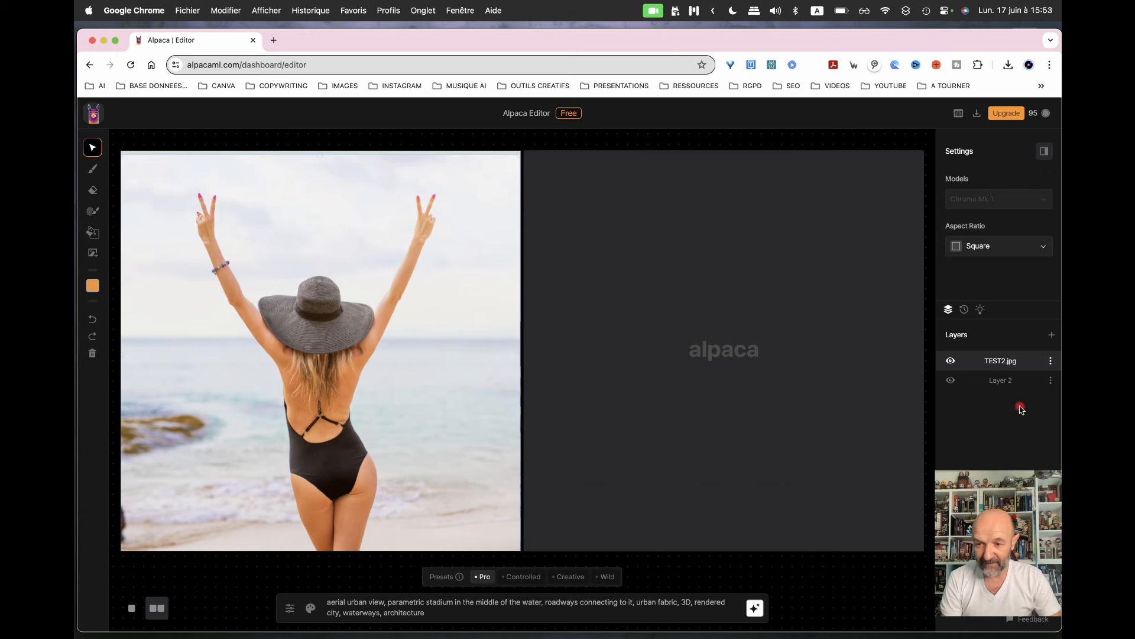
Make Layer 2 the active layer and view its layer options.
{"action": "left_click", "coordinate": [1013, 385]}
{"action": "left_click", "coordinate": [1051, 382]}
{"action": "left_click", "coordinate": [1023, 407]}
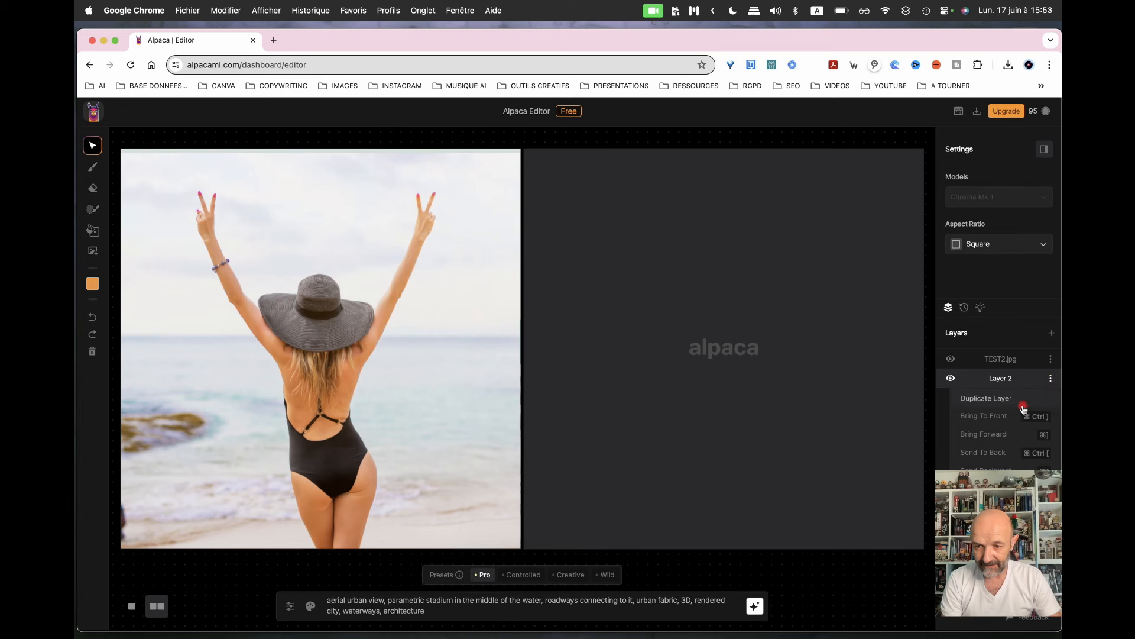
{"action": "left_click", "coordinate": [841, 585]}
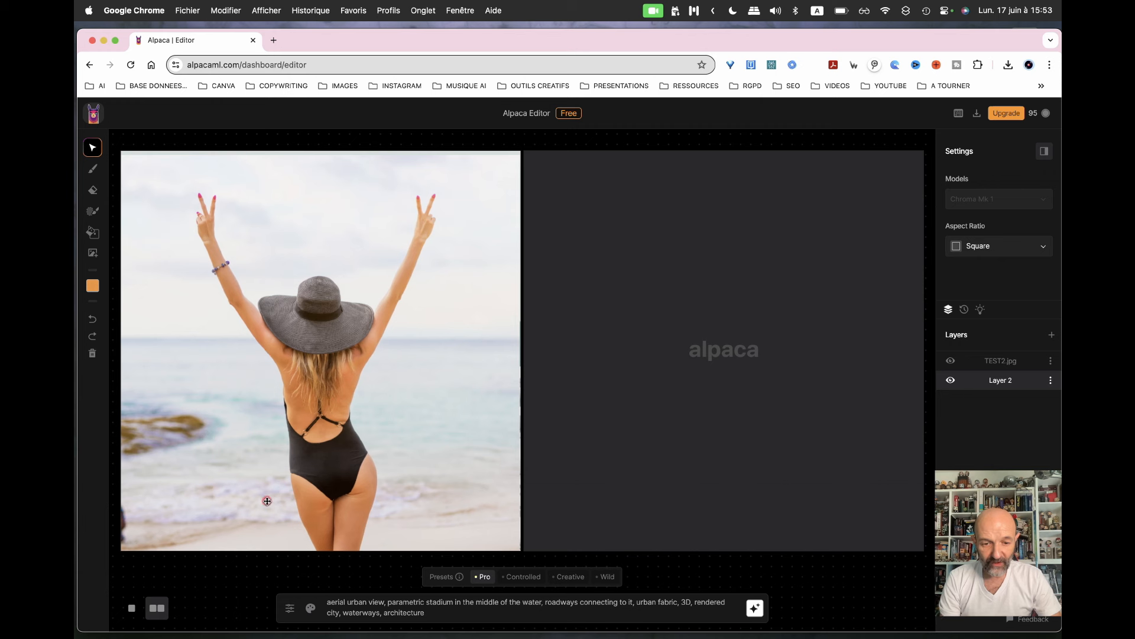
Replace the prompt with "A woman on the beach, next to a lion. Pixar atmosphere.".
{"action": "left_click", "coordinate": [431, 614]}
{"action": "left_click_drag", "start_coordinate": [431, 614], "coordinate": [316, 598]}
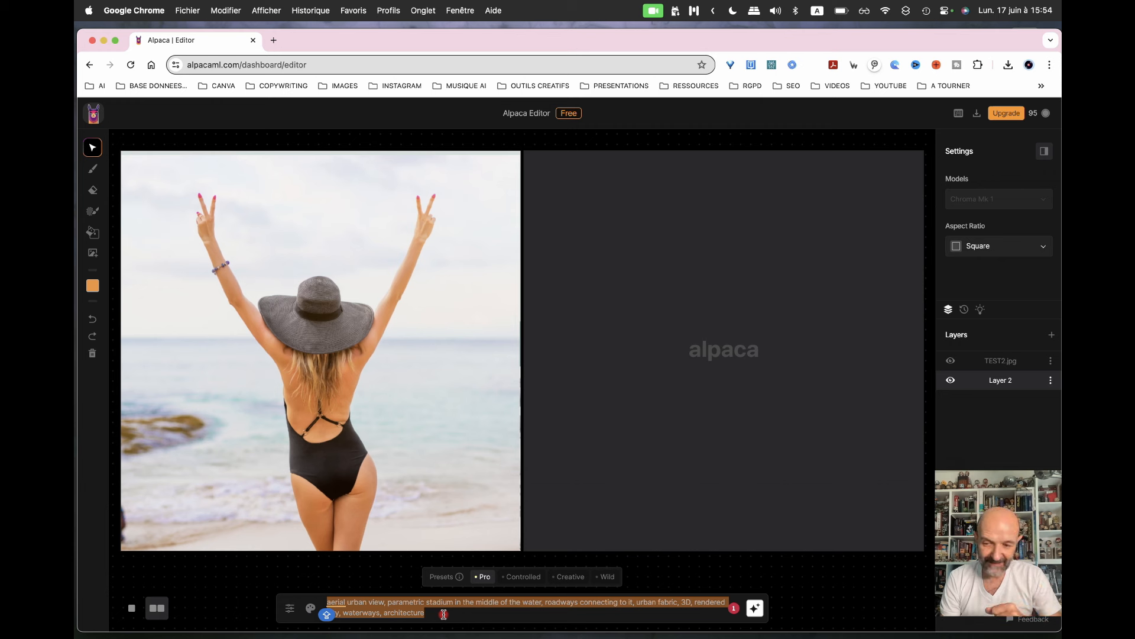
{"action": "key", "text": "super+v"}
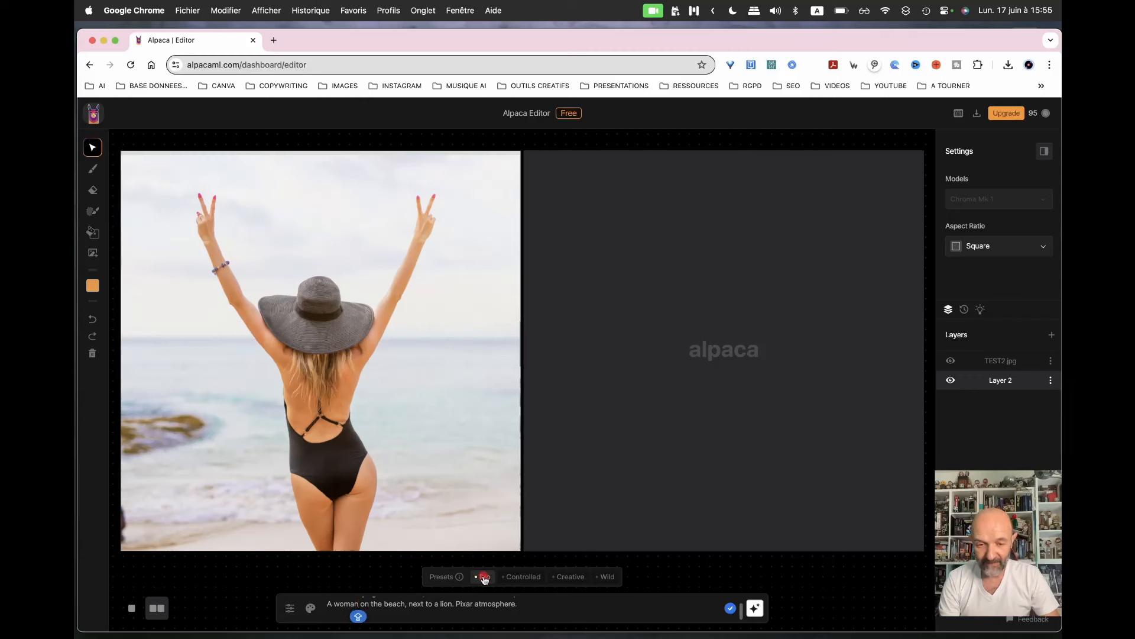
Generate the image with the Pro preset and again with the Controlled preset.
{"action": "left_click", "coordinate": [483, 577]}
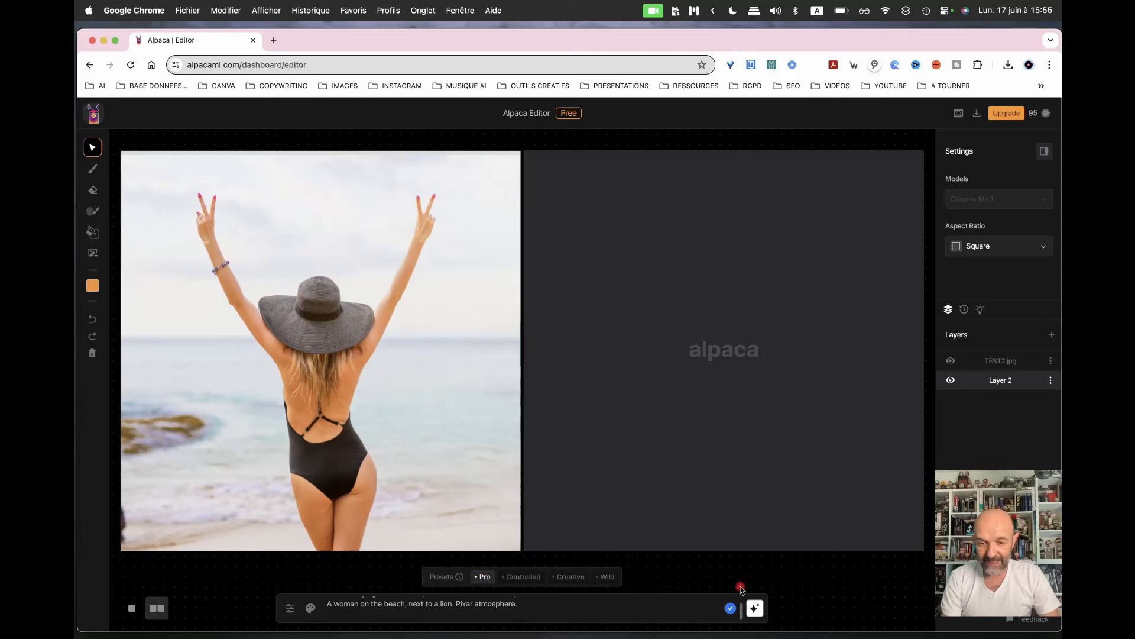
{"action": "left_click", "coordinate": [755, 609]}
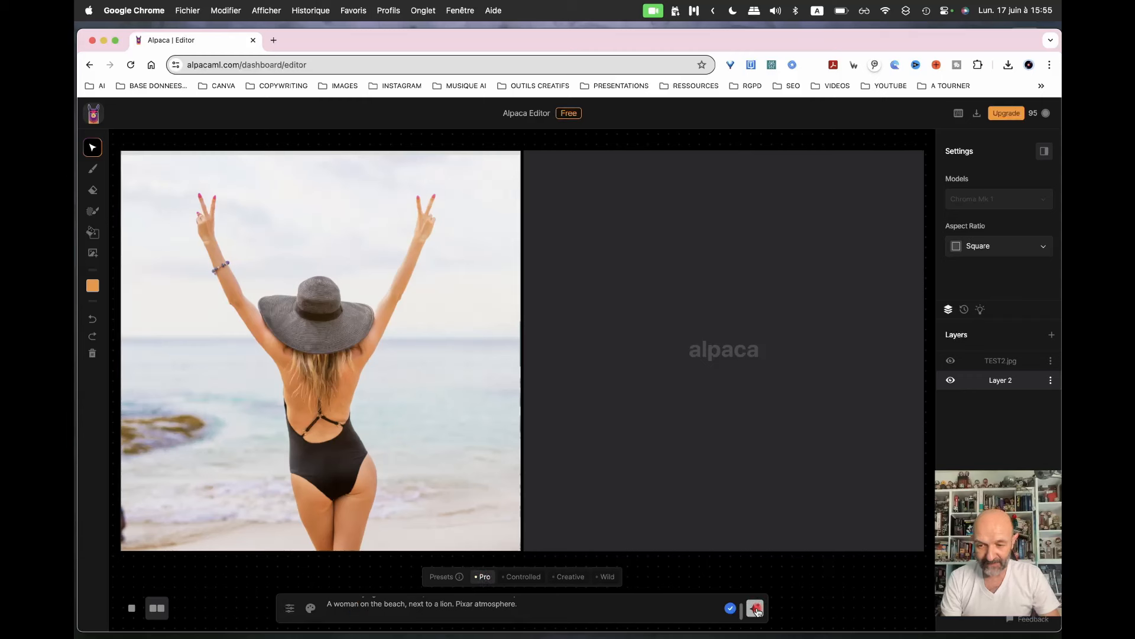
{"action": "left_click", "coordinate": [757, 611]}
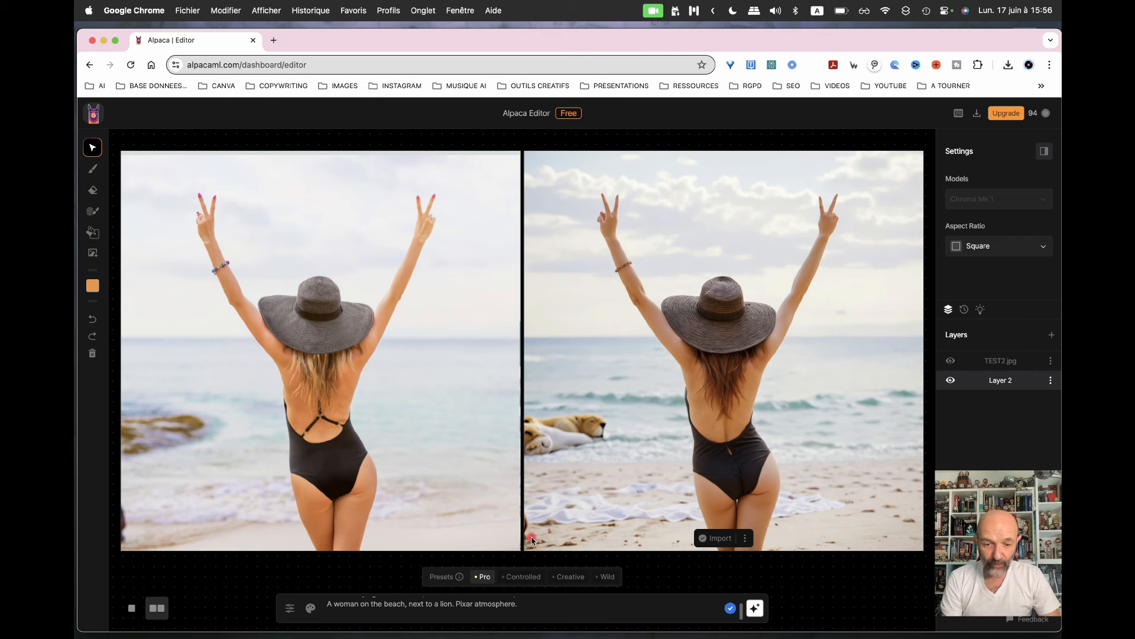
{"action": "left_click", "coordinate": [521, 578]}
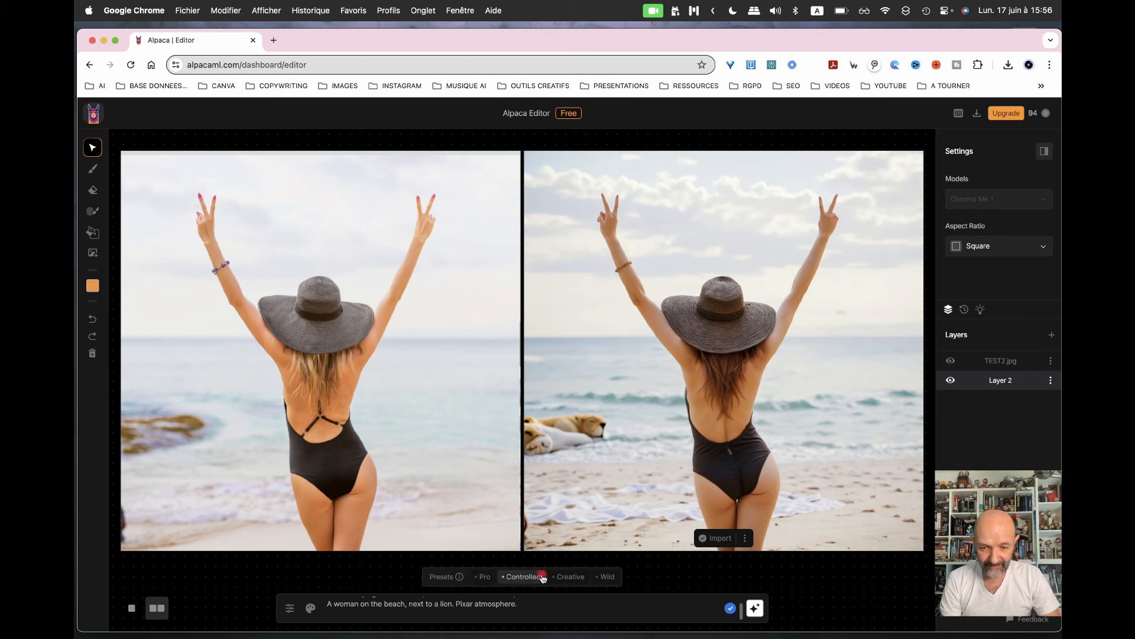
{"action": "left_click", "coordinate": [755, 609]}
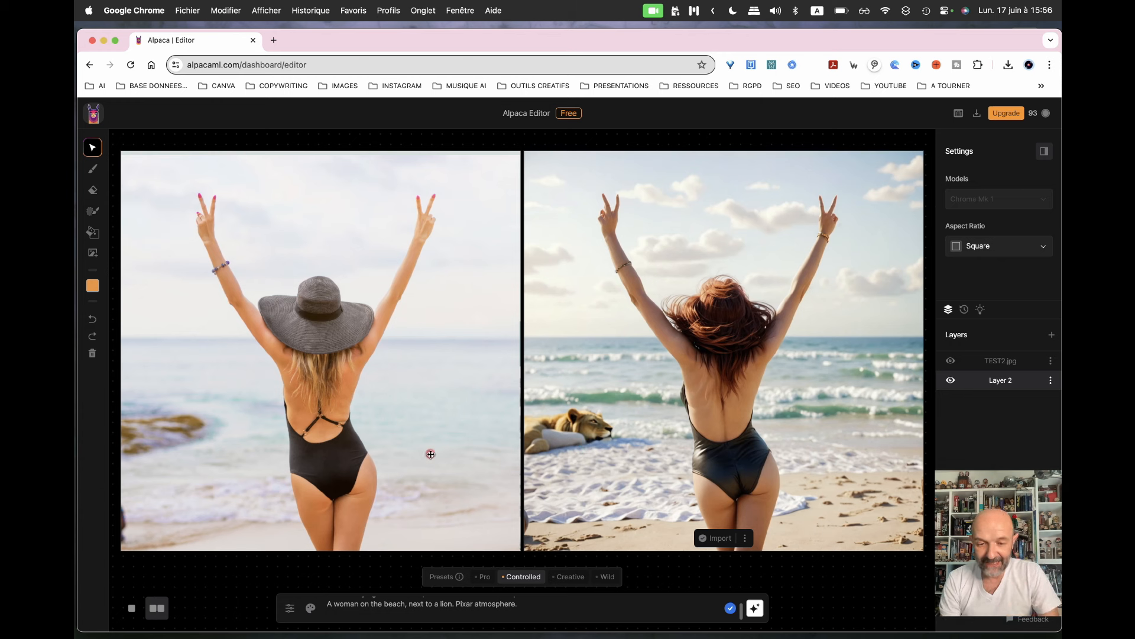
Generate further versions of the image with the Creative preset and with the Wild preset.
{"action": "left_click", "coordinate": [571, 577]}
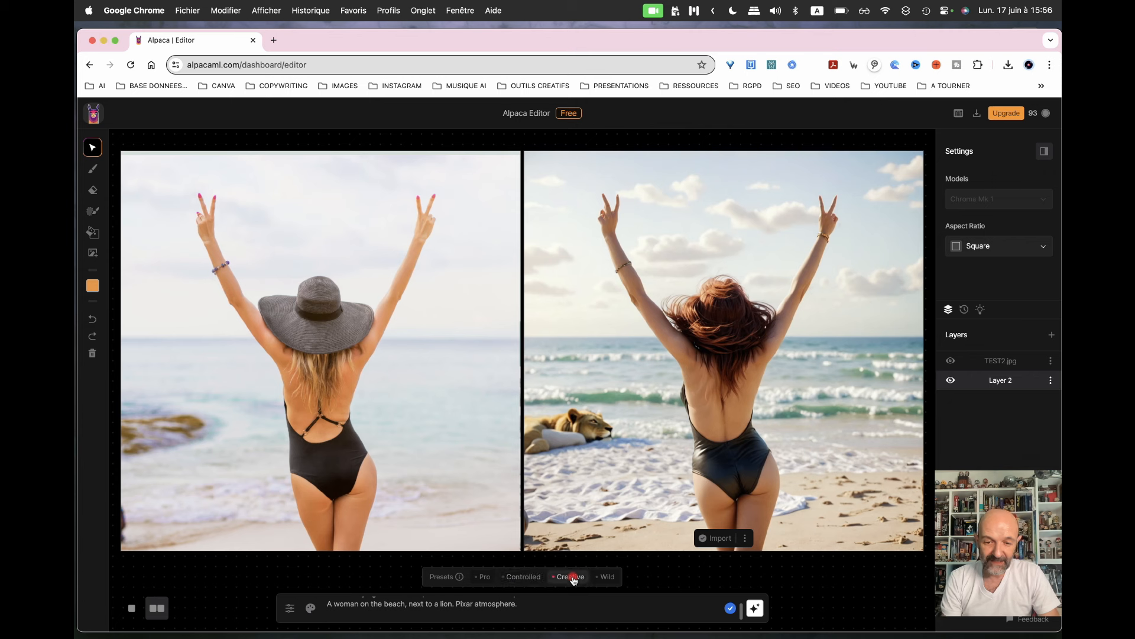
{"action": "left_click", "coordinate": [756, 609]}
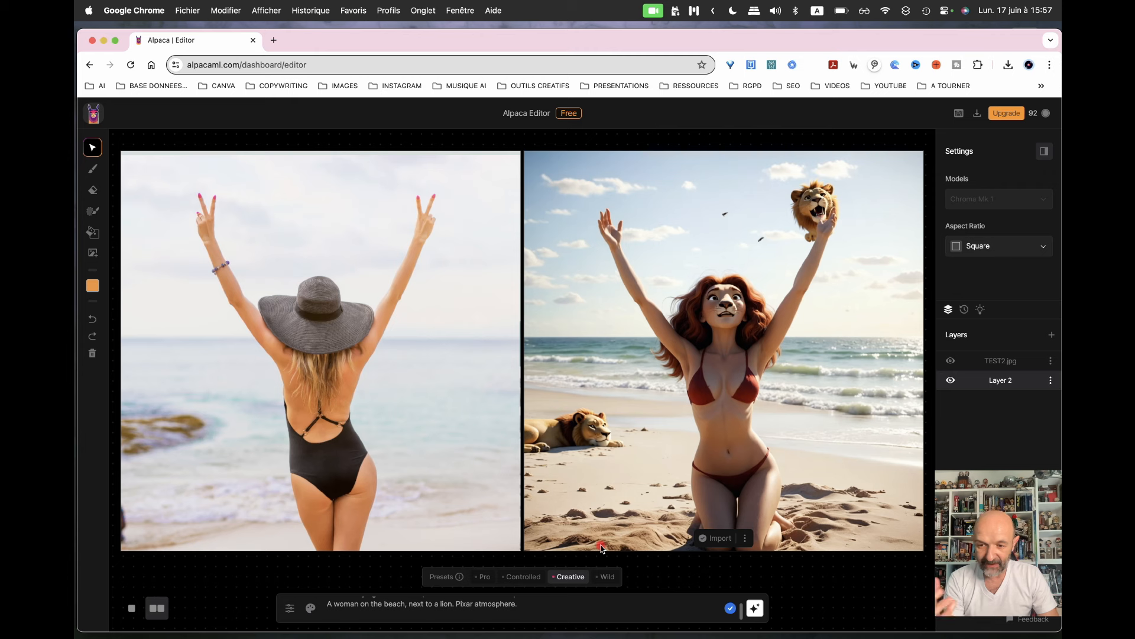
{"action": "left_click", "coordinate": [607, 576]}
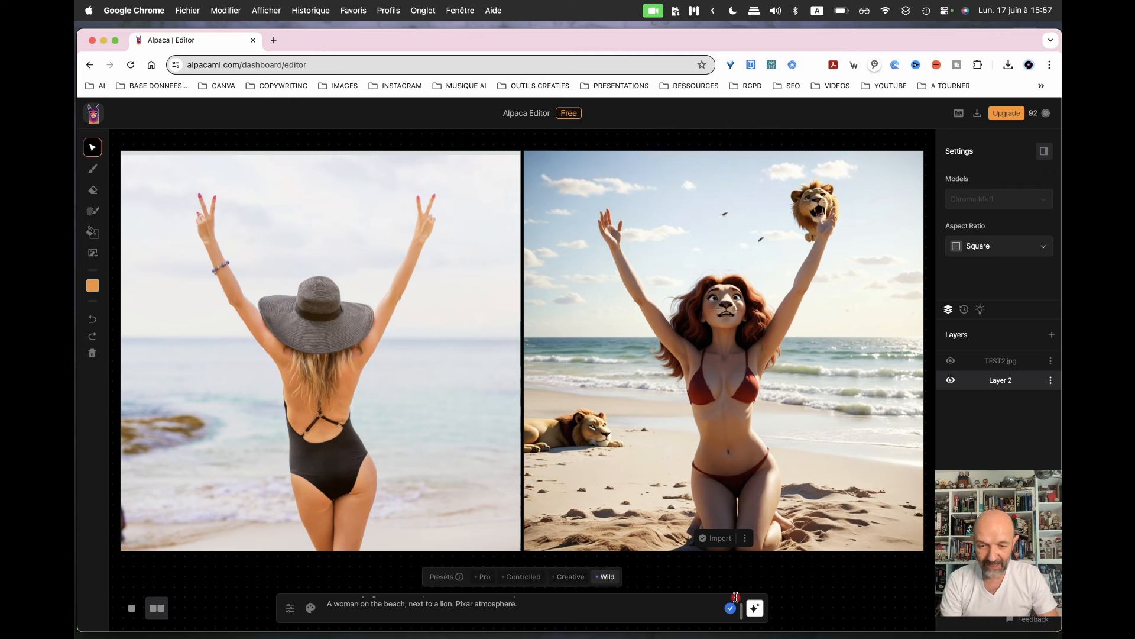
{"action": "left_click", "coordinate": [755, 608]}
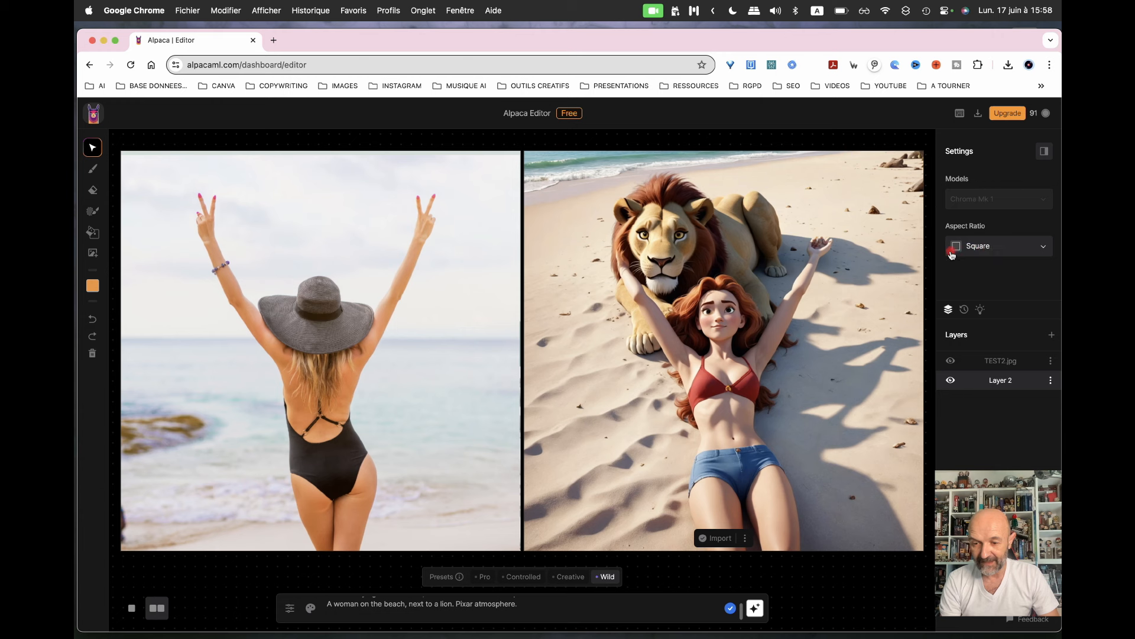
Check the available aspect ratios and download the generated image.
{"action": "left_click", "coordinate": [1046, 248]}
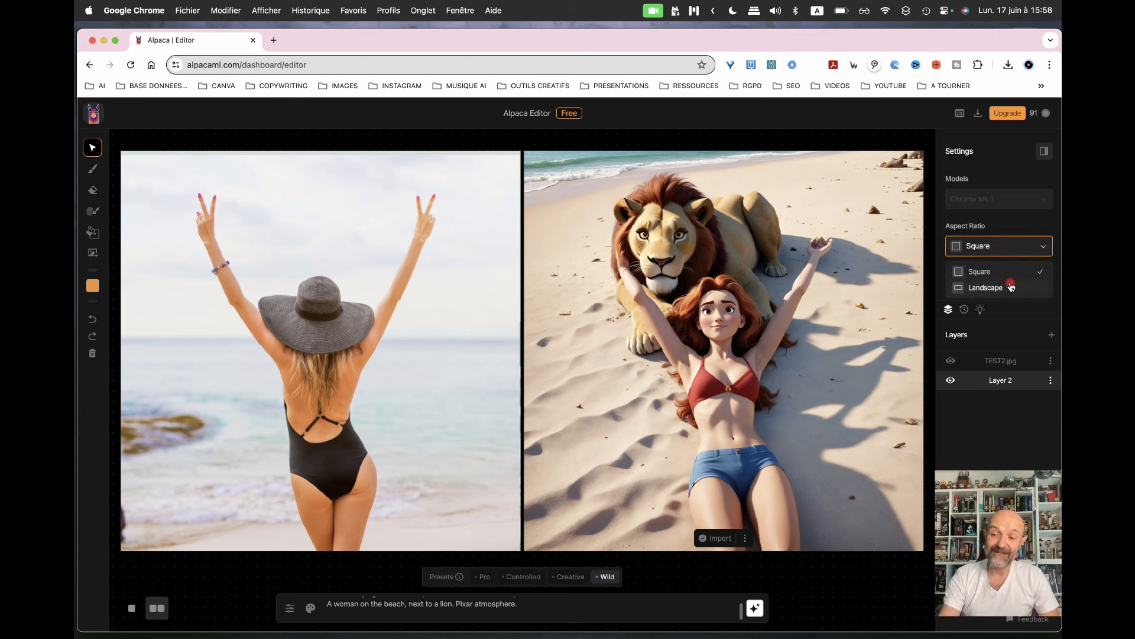
{"action": "left_click", "coordinate": [1012, 314]}
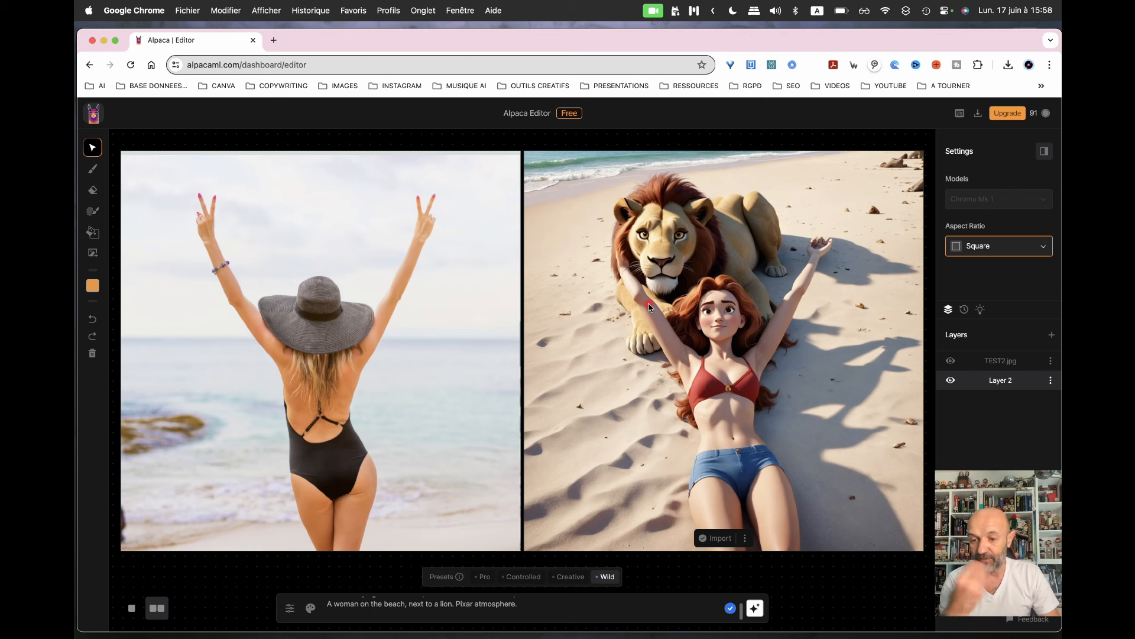
{"action": "left_click", "coordinate": [980, 116]}
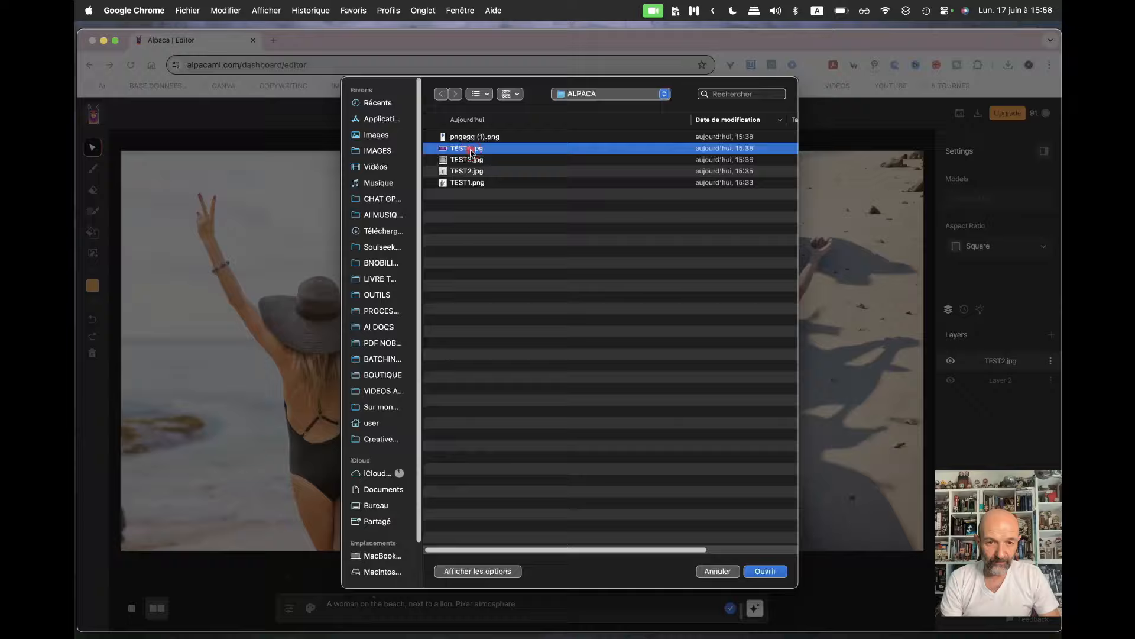
Import TEST4.jpg fitted to the canvas and set the aspect ratio to Landscape.
{"action": "double_click", "coordinate": [472, 149]}
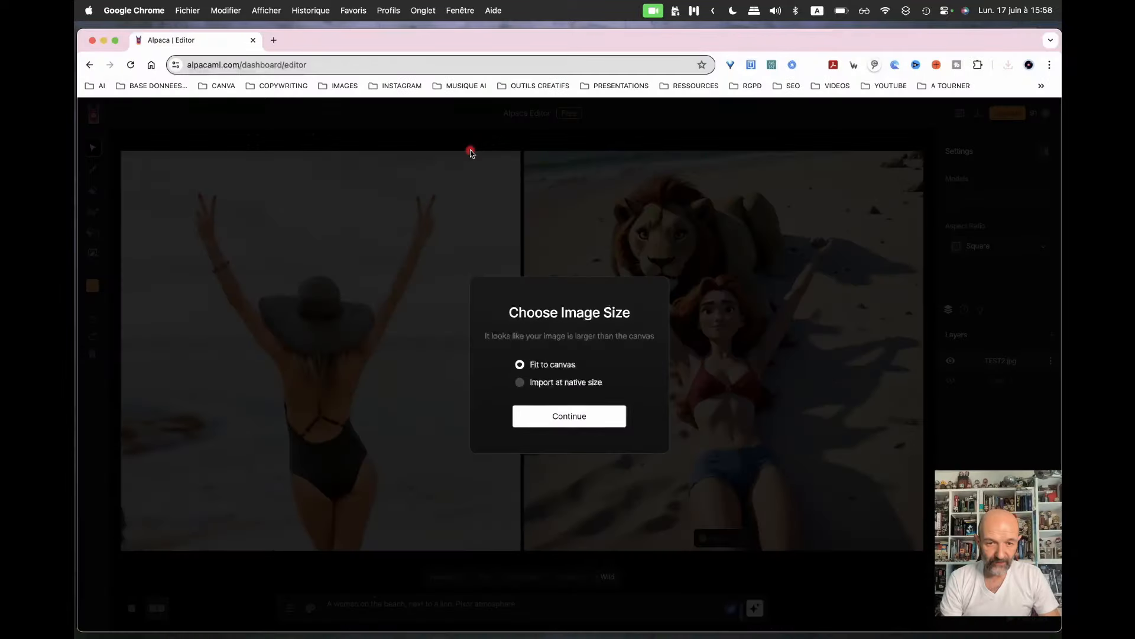
{"action": "left_click", "coordinate": [555, 417]}
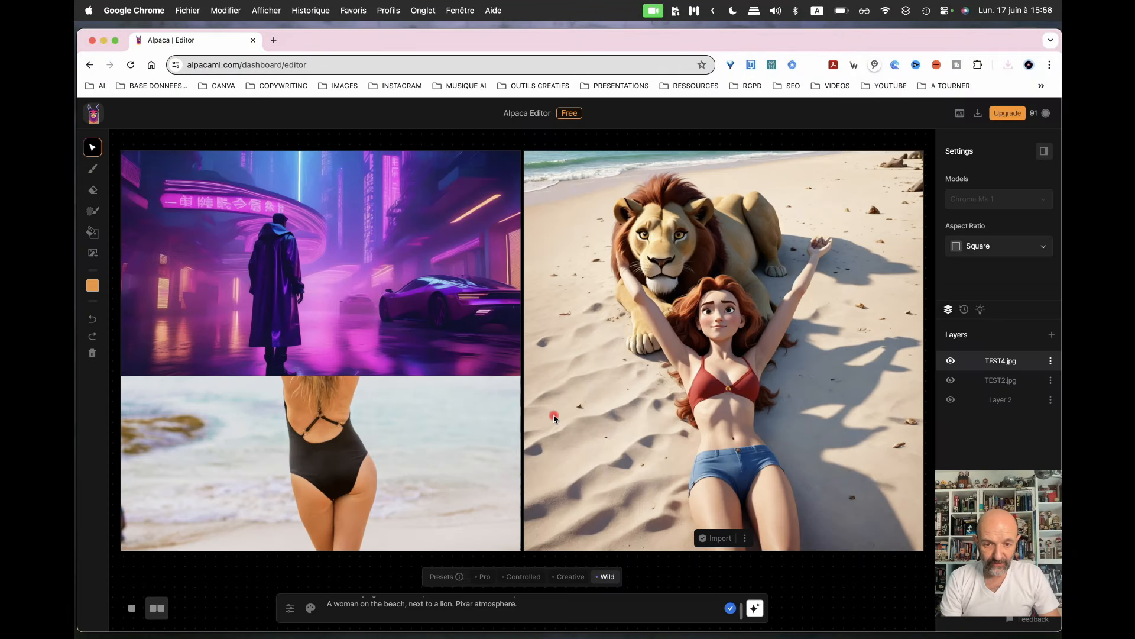
{"action": "left_click", "coordinate": [1046, 256]}
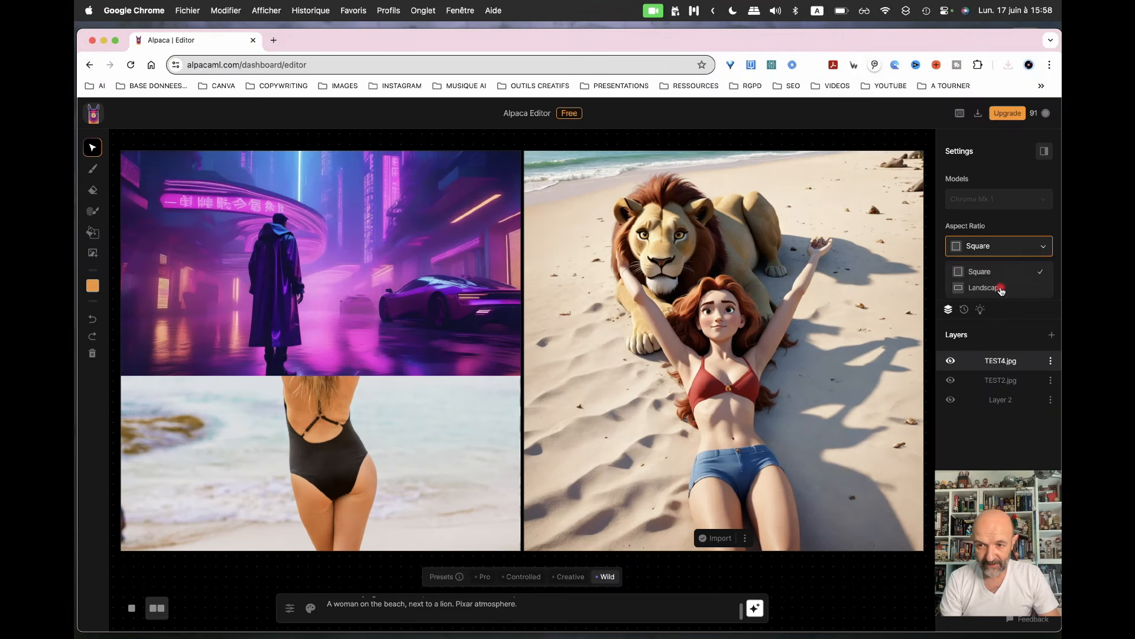
{"action": "left_click", "coordinate": [998, 288]}
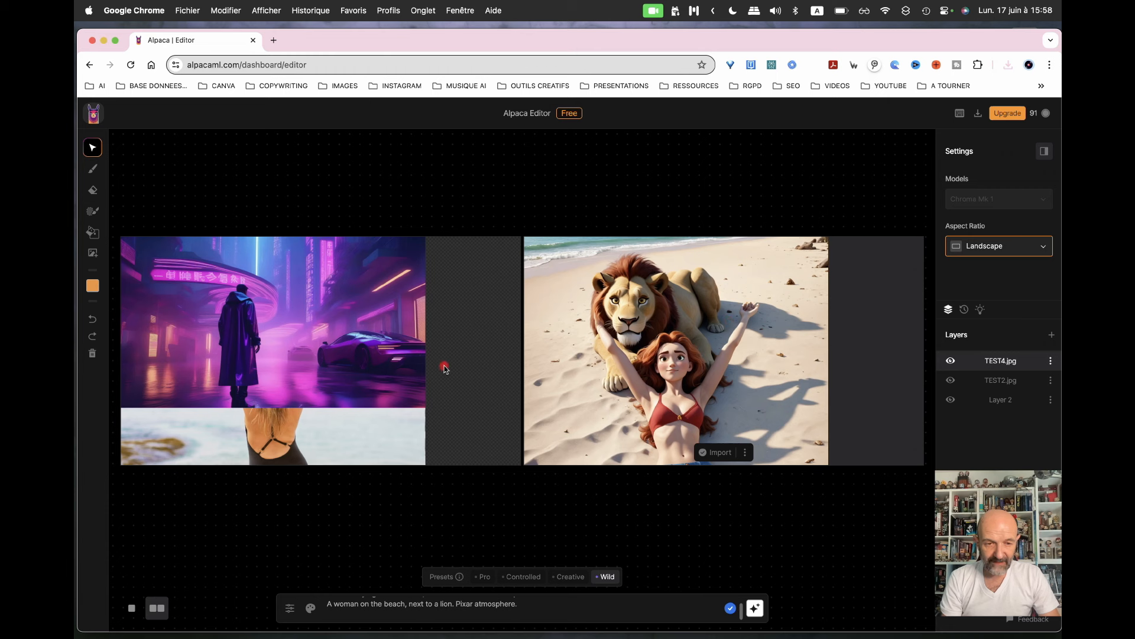
Enlarge and reposition the TEST4.jpg image so that it fills the whole landscape canvas.
{"action": "left_click_drag", "start_coordinate": [324, 355], "coordinate": [316, 373]}
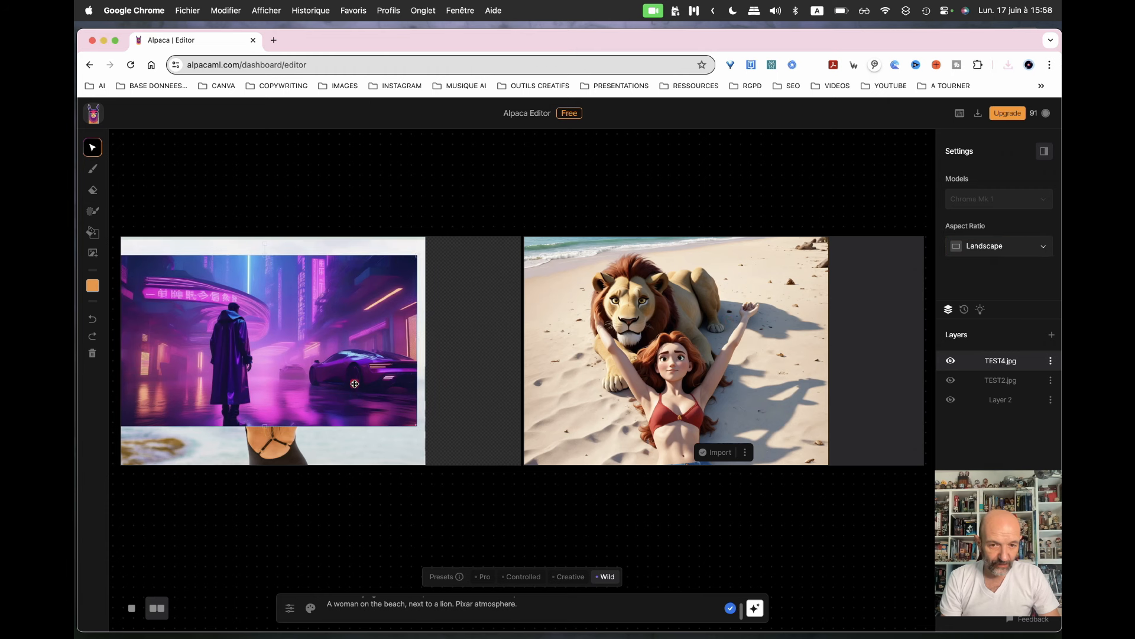
{"action": "left_click_drag", "start_coordinate": [414, 423], "coordinate": [413, 422]}
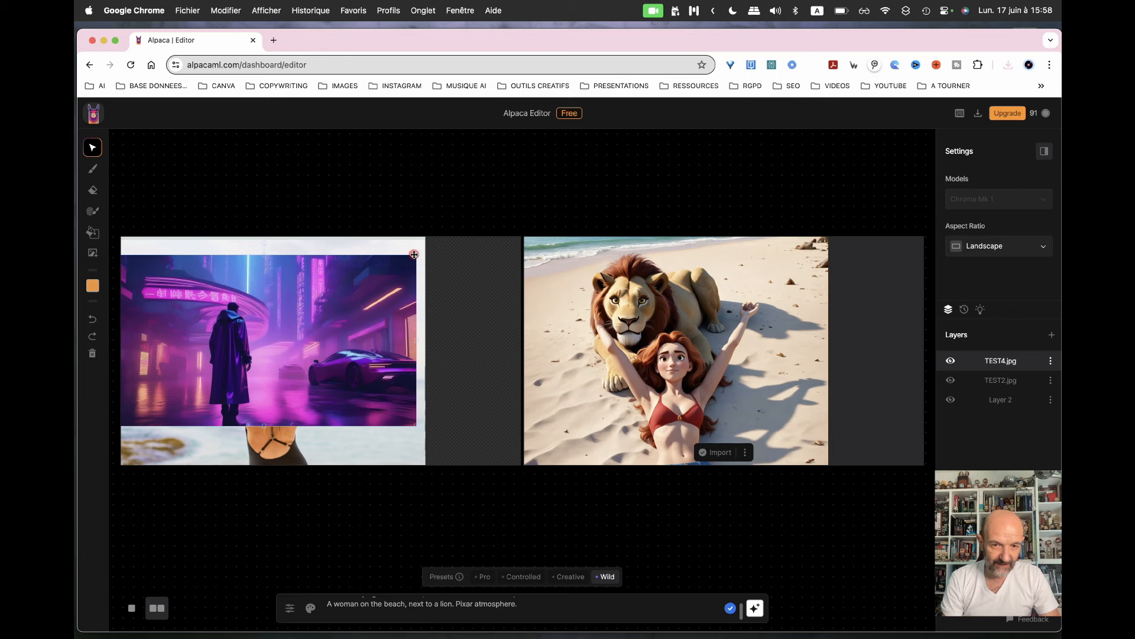
{"action": "scroll", "coordinate": [412, 258], "scroll_direction": "up", "scroll_amount": 6}
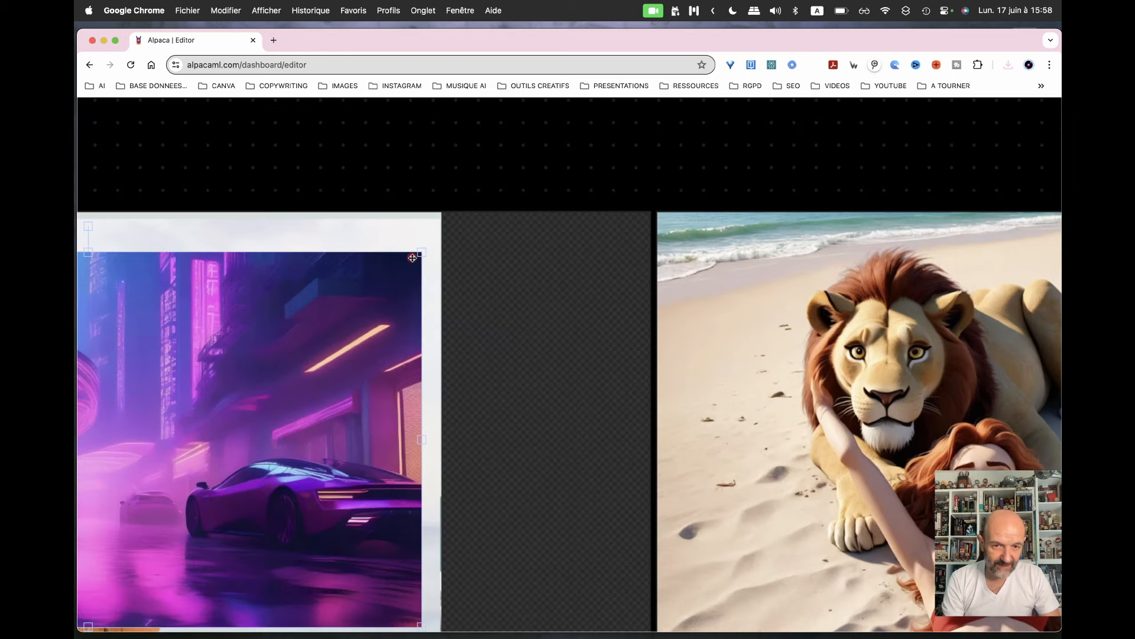
{"action": "left_click_drag", "start_coordinate": [421, 253], "coordinate": [496, 179]}
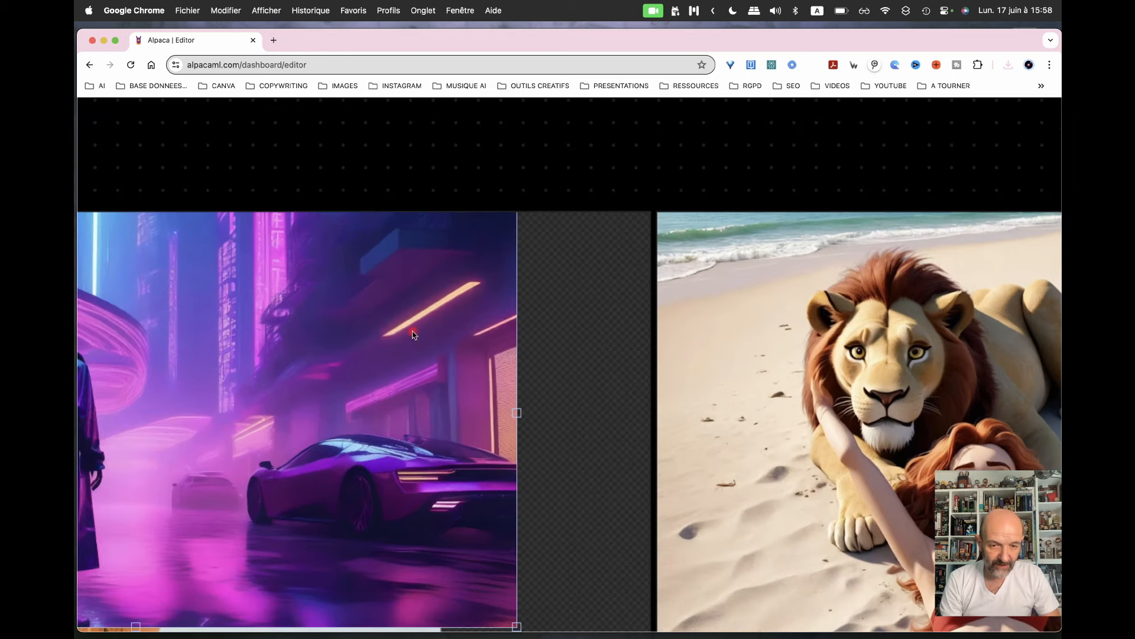
{"action": "scroll", "coordinate": [349, 483], "scroll_direction": "down", "scroll_amount": 6}
{"action": "scroll", "coordinate": [347, 485], "scroll_direction": "down", "scroll_amount": 3}
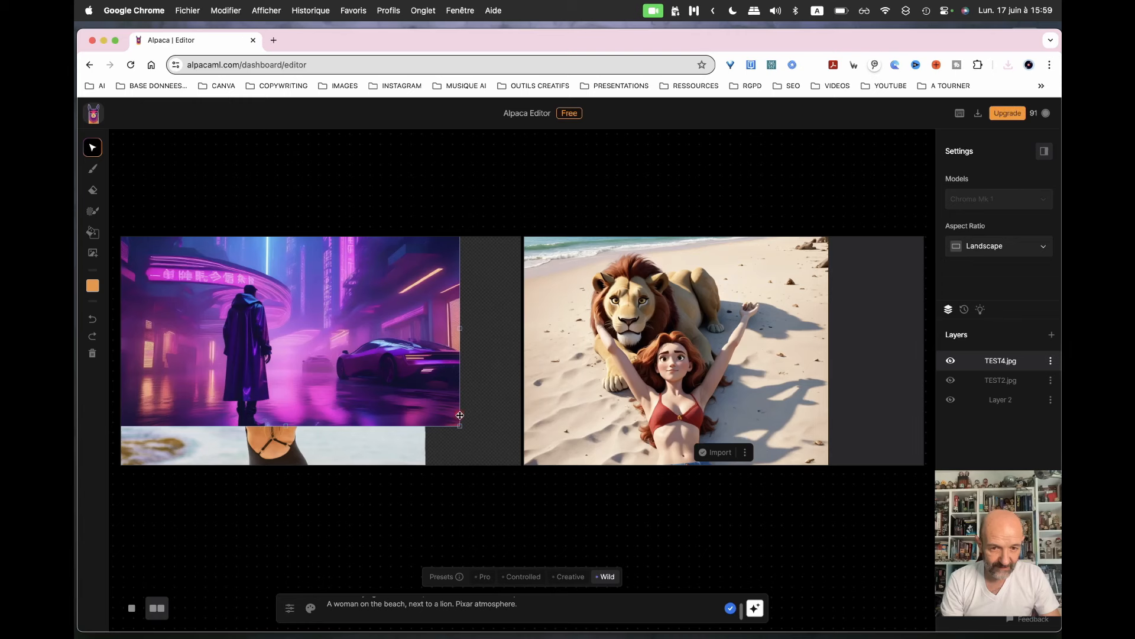
{"action": "left_click_drag", "start_coordinate": [460, 427], "coordinate": [519, 489]}
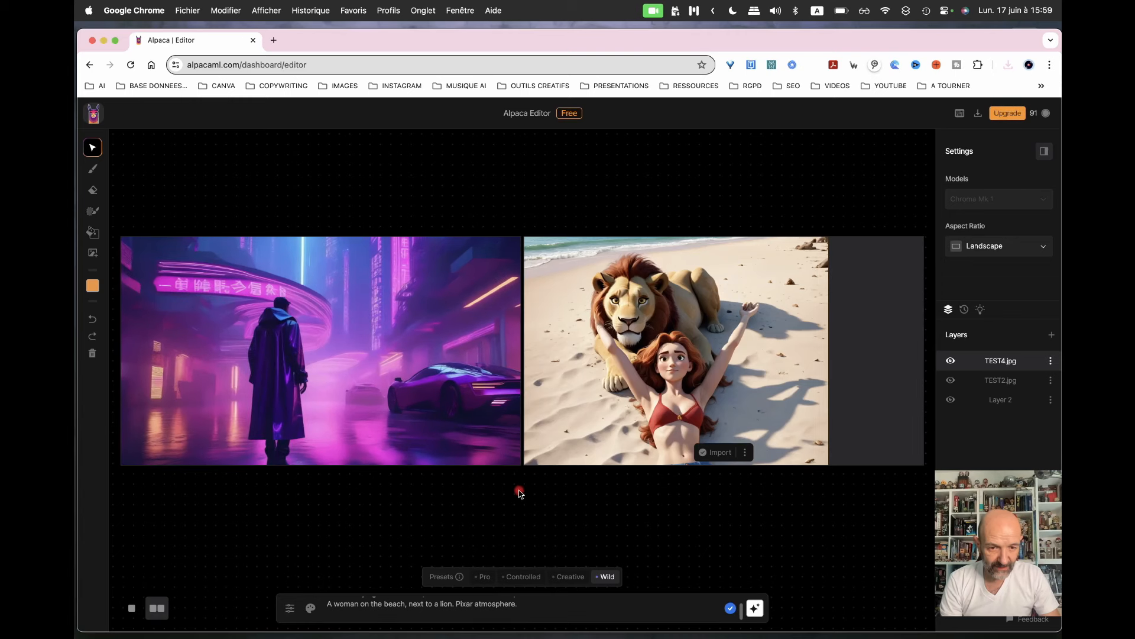
{"action": "mouse_move", "coordinate": [414, 387]}
{"action": "left_mouse_down"}
{"action": "mouse_move", "coordinate": [329, 389]}
{"action": "mouse_move", "coordinate": [362, 517]}
{"action": "mouse_move", "coordinate": [371, 380]}
{"action": "mouse_move", "coordinate": [400, 386]}
{"action": "left_mouse_up"}
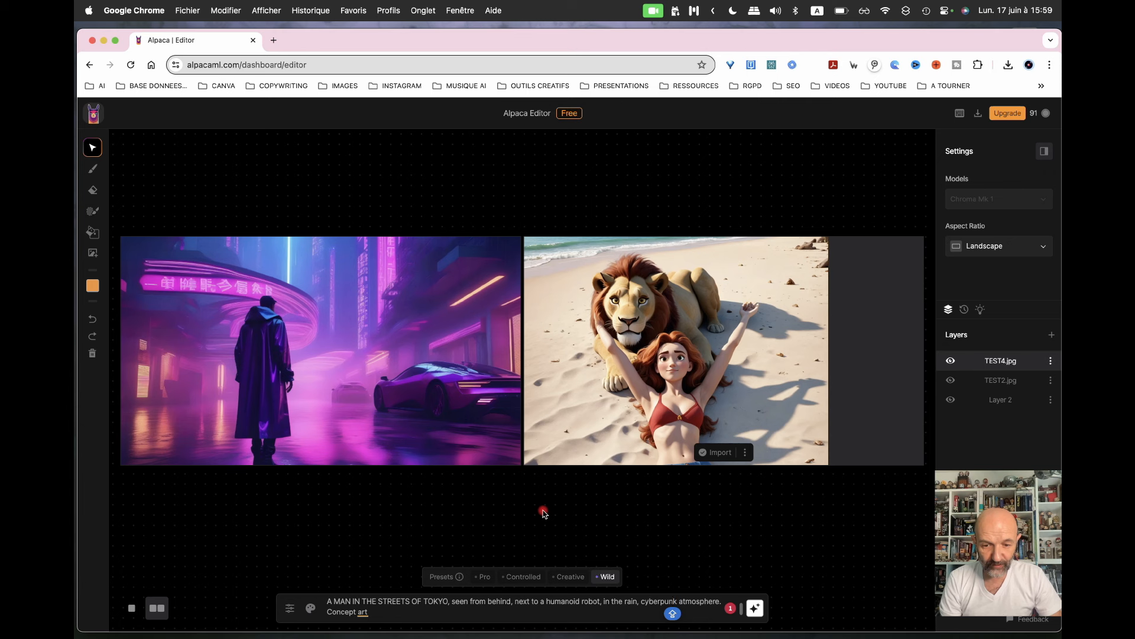
Generate a version of the TEST4.jpg image with the Pro preset after reviewing its generation settings.
{"action": "left_click", "coordinate": [597, 581]}
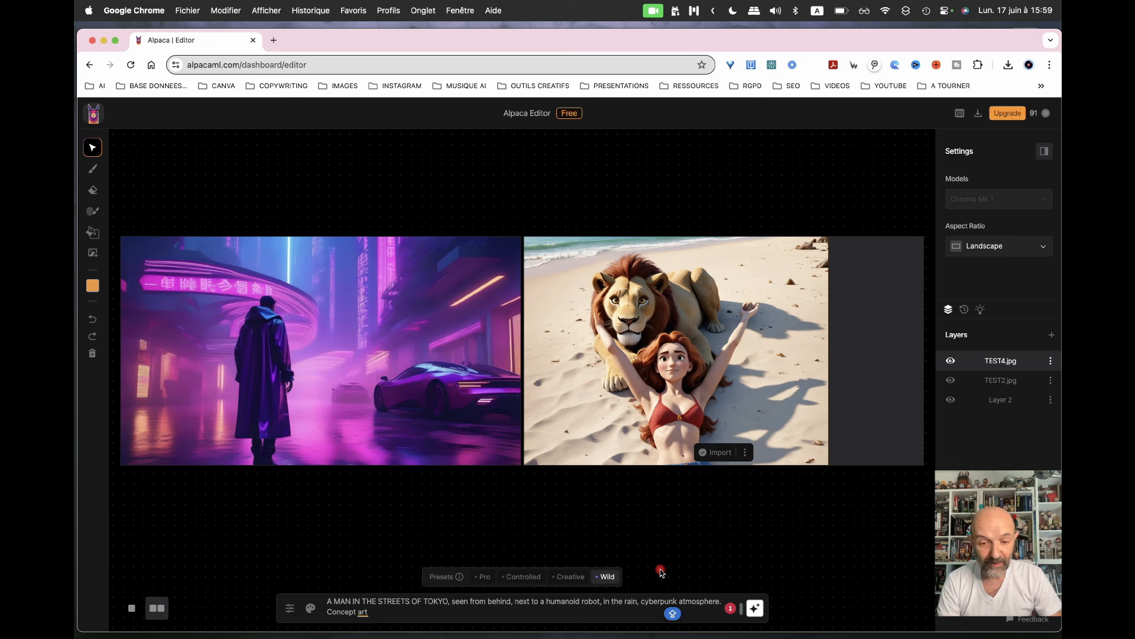
{"action": "left_click", "coordinate": [485, 581]}
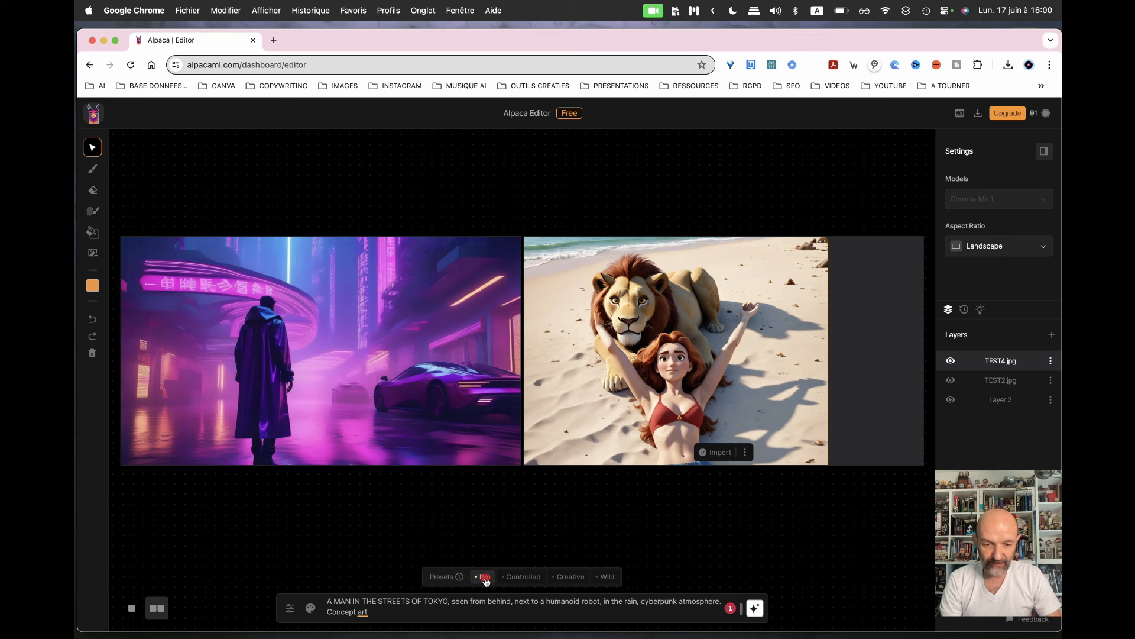
{"action": "left_click", "coordinate": [291, 610]}
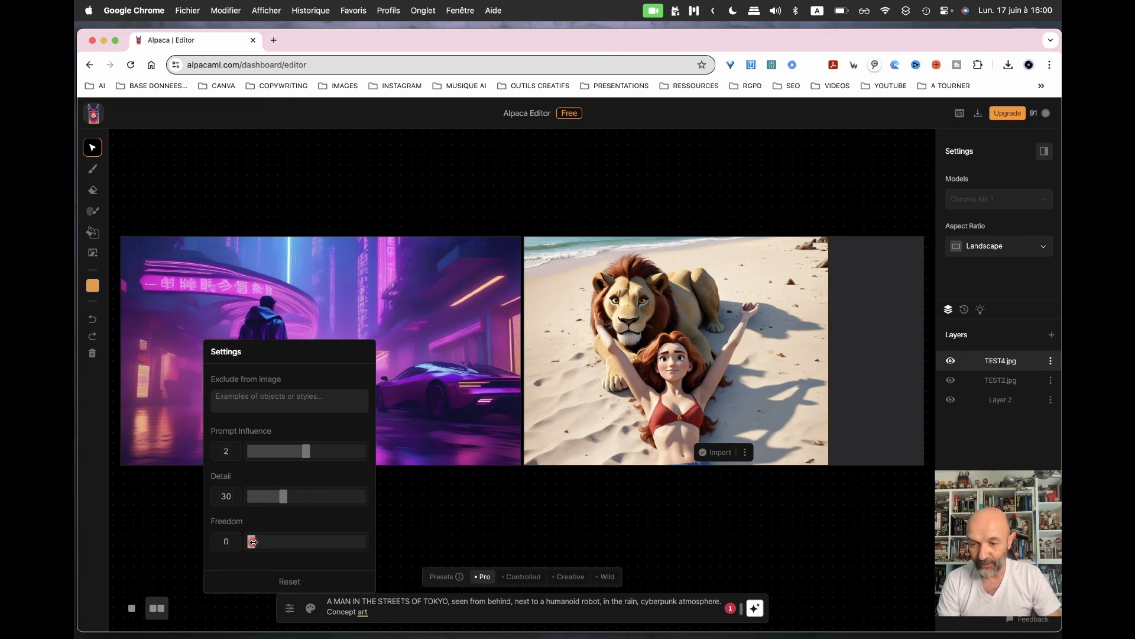
{"action": "left_click", "coordinate": [502, 516]}
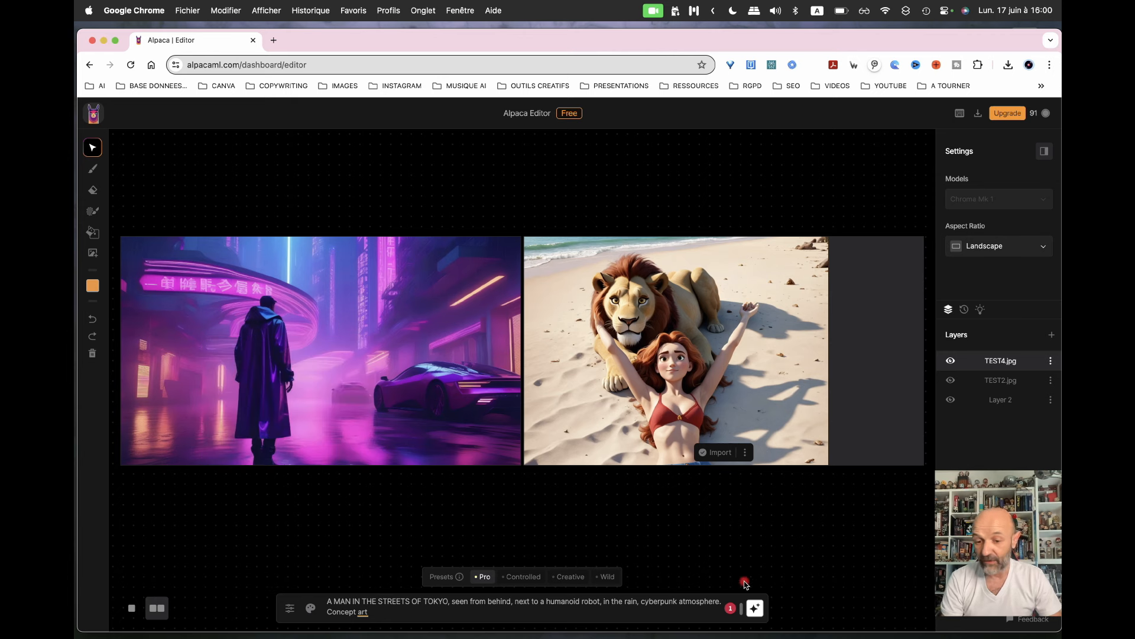
{"action": "left_click", "coordinate": [755, 608]}
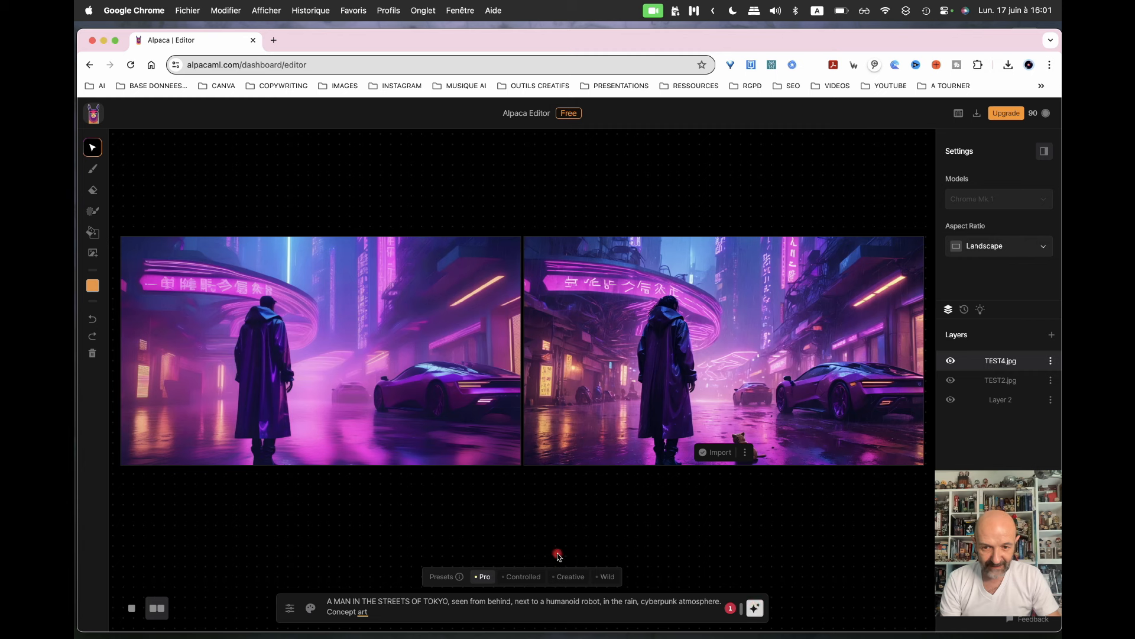
Generate further versions of the cyberpunk street image with the Controlled preset and with the Creative preset.
{"action": "left_click", "coordinate": [519, 579]}
{"action": "left_click", "coordinate": [758, 608]}
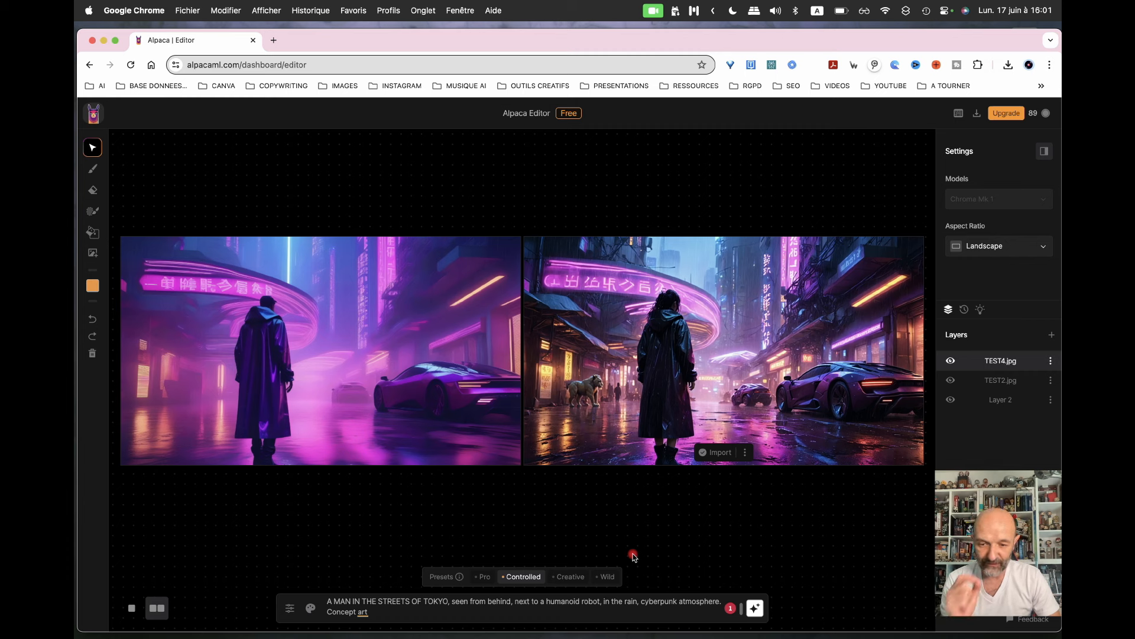
{"action": "left_click", "coordinate": [571, 576]}
{"action": "left_click", "coordinate": [754, 609]}
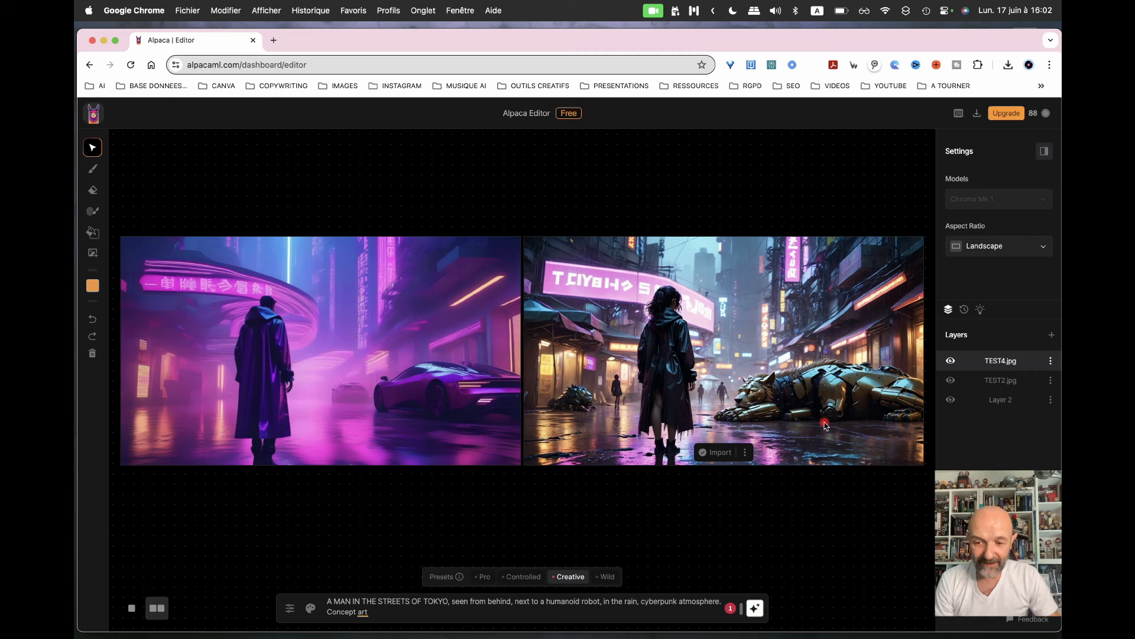
Temporarily hide the TEST4.jpg layer to check which image lies beneath it.
{"action": "left_click", "coordinate": [973, 400]}
{"action": "left_click_drag", "start_coordinate": [972, 401], "coordinate": [1016, 387]}
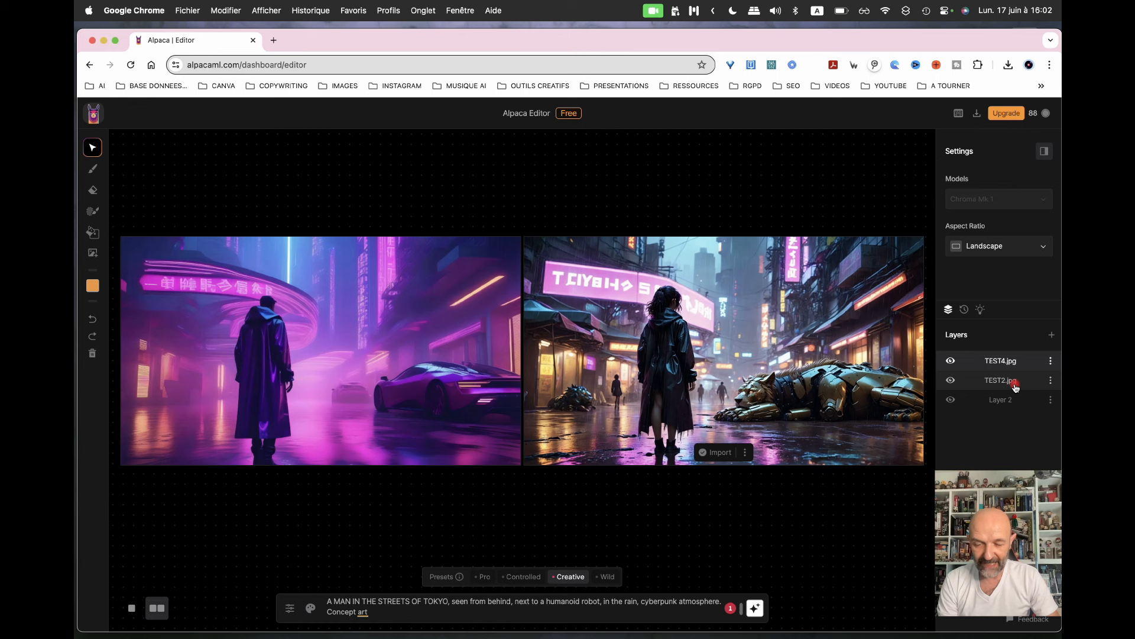
{"action": "left_click", "coordinate": [952, 361]}
{"action": "left_click", "coordinate": [952, 361]}
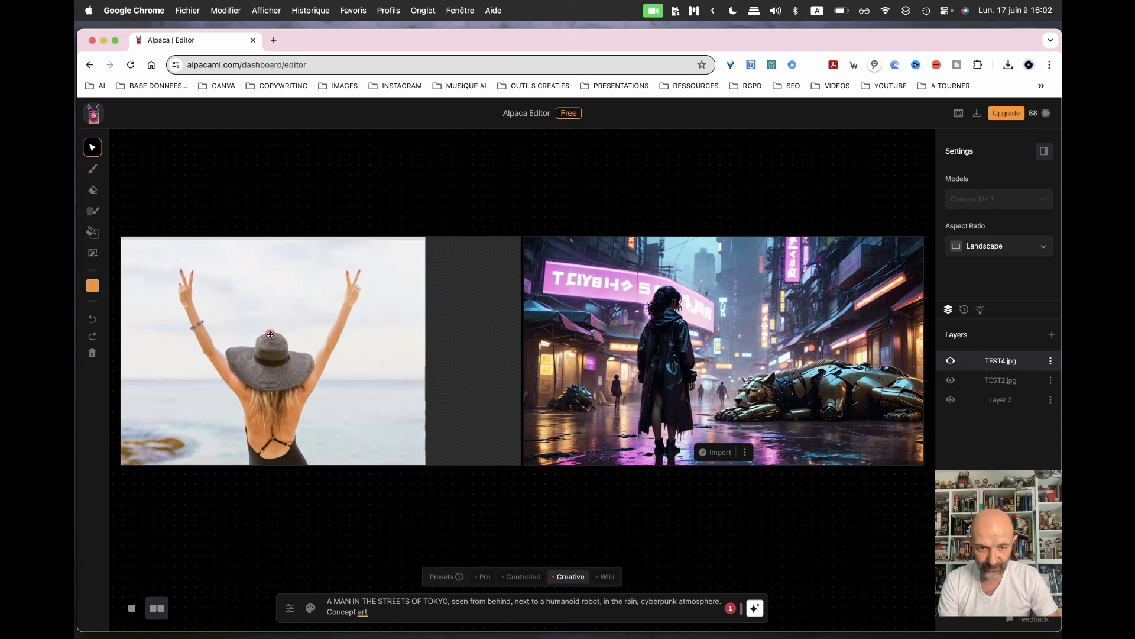
{"action": "left_click", "coordinate": [951, 361]}
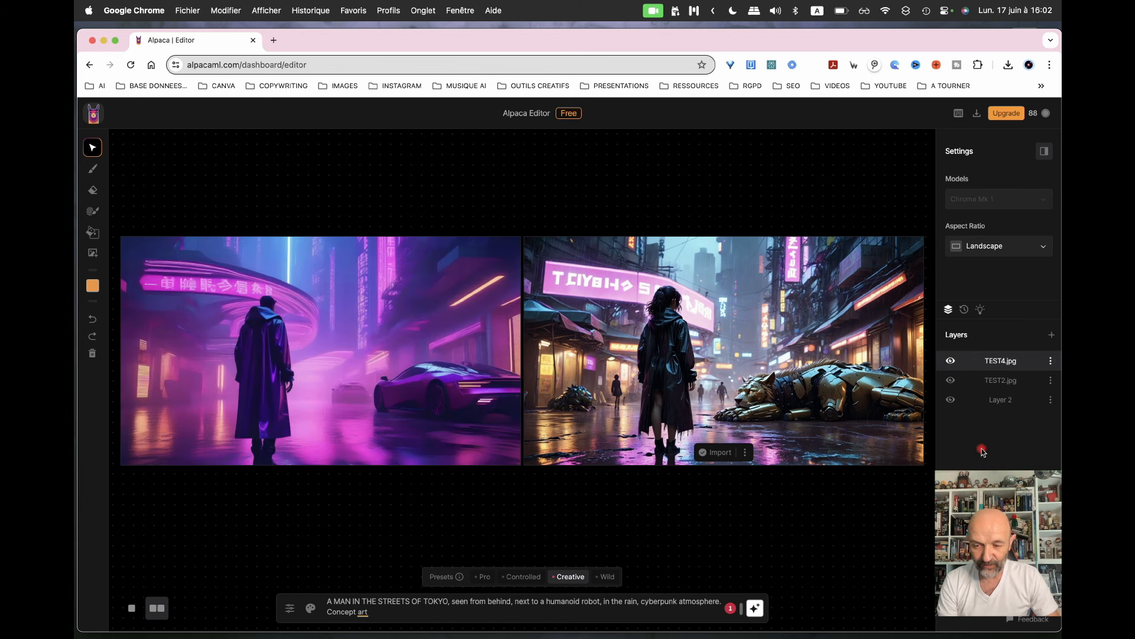
Delete the TEST2.jpg layer and Layer 2, keeping TEST4.jpg visible as the only layer.
{"action": "left_click", "coordinate": [1020, 380]}
{"action": "key", "text": "Delete"}
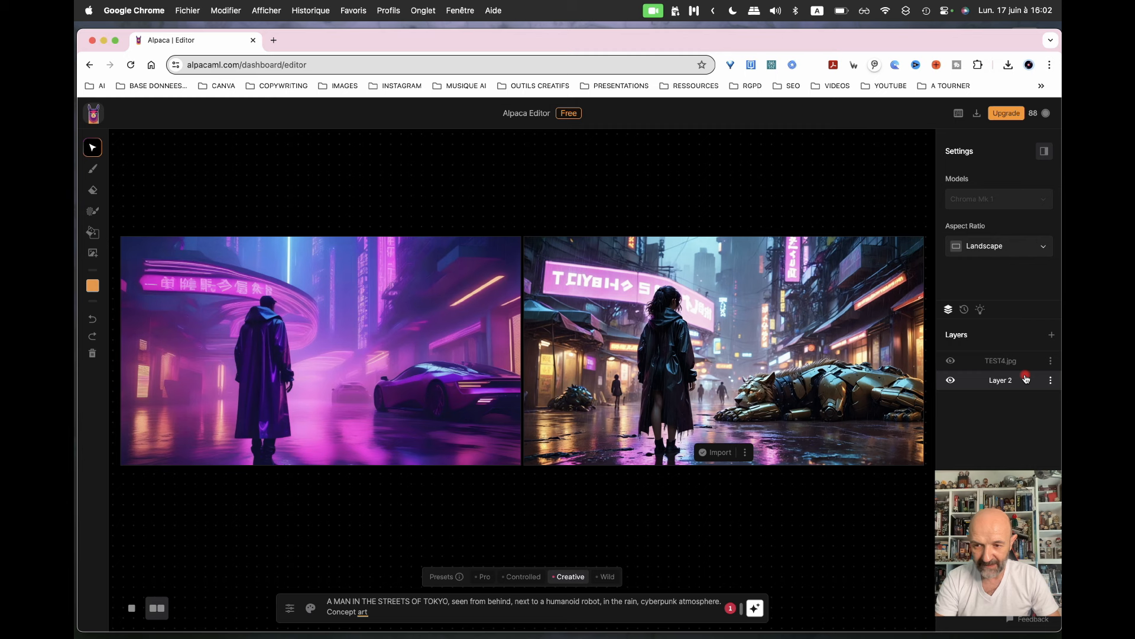
{"action": "key", "text": "Delete"}
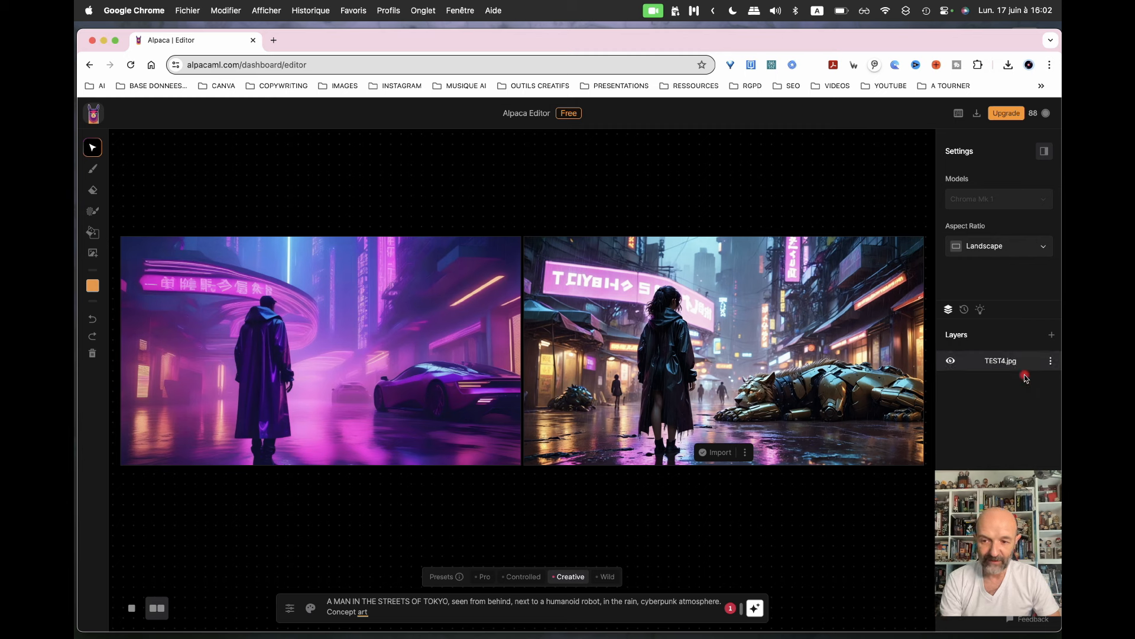
{"action": "left_click", "coordinate": [951, 362]}
{"action": "left_click", "coordinate": [951, 362]}
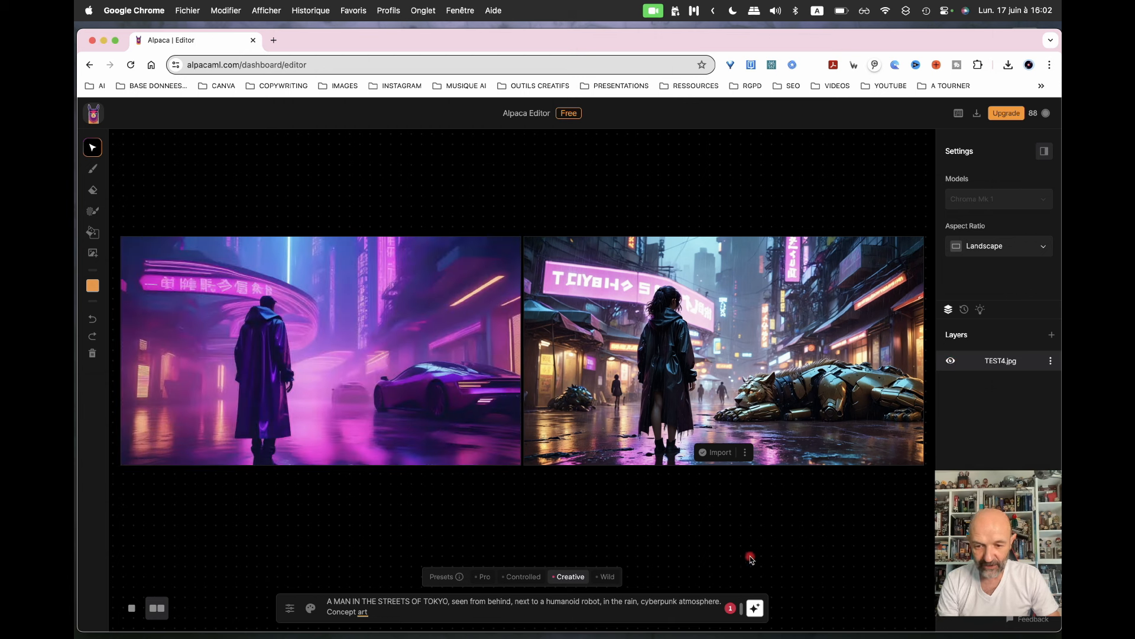
Regenerate the image from TEST4.jpg alone using the Creative, Wild and Pro presets in turn.
{"action": "left_click", "coordinate": [755, 609]}
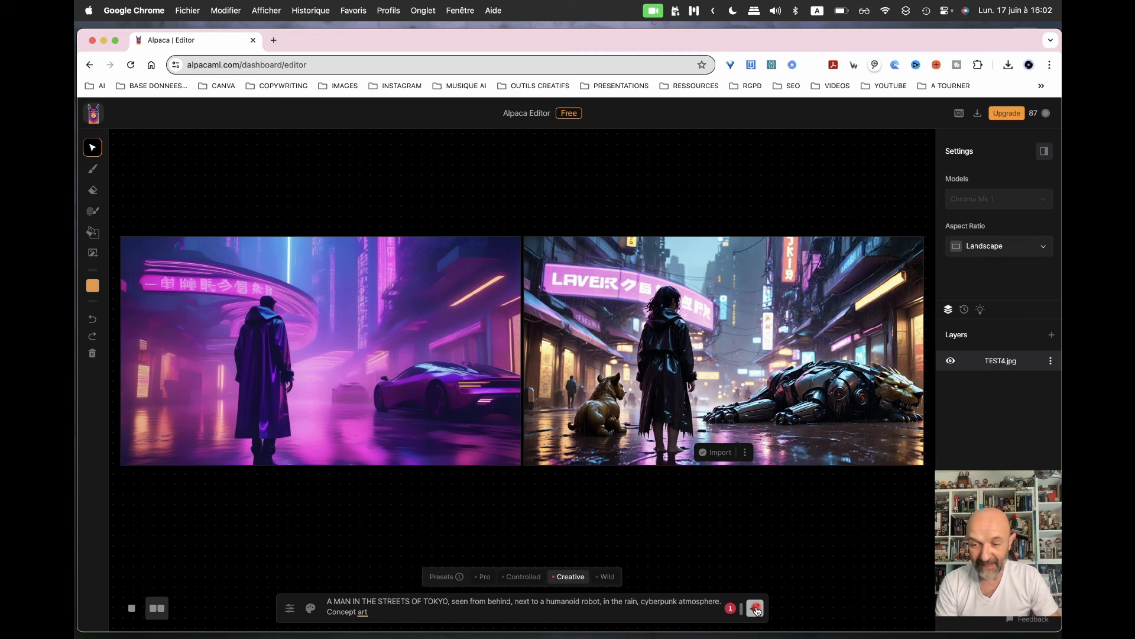
{"action": "left_click", "coordinate": [609, 577]}
{"action": "left_click", "coordinate": [757, 609]}
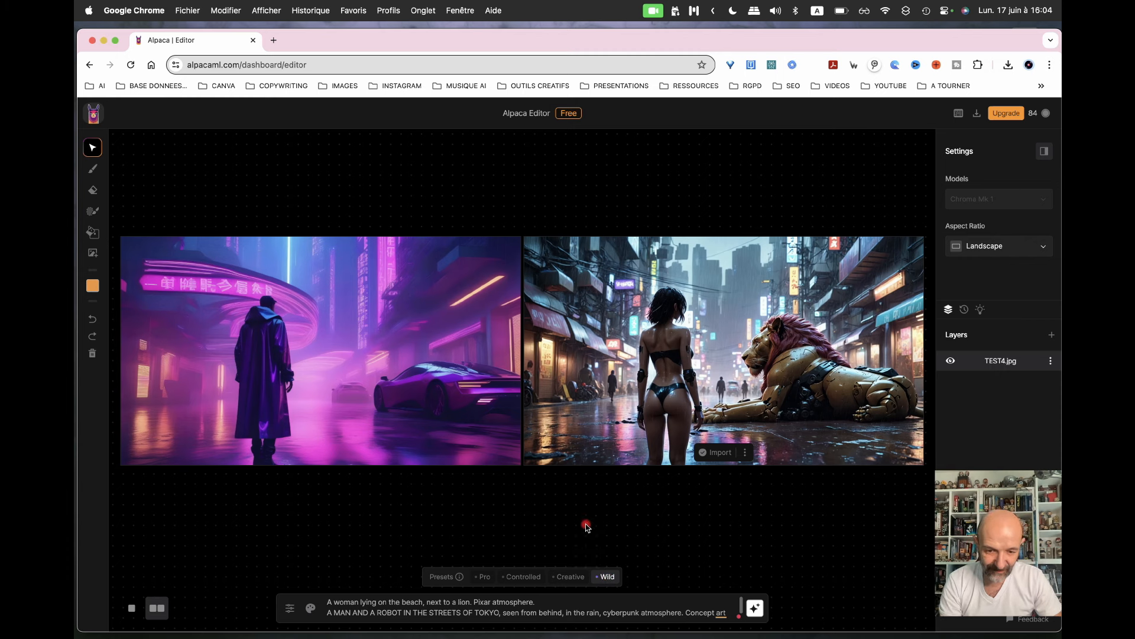
{"action": "left_click", "coordinate": [483, 578]}
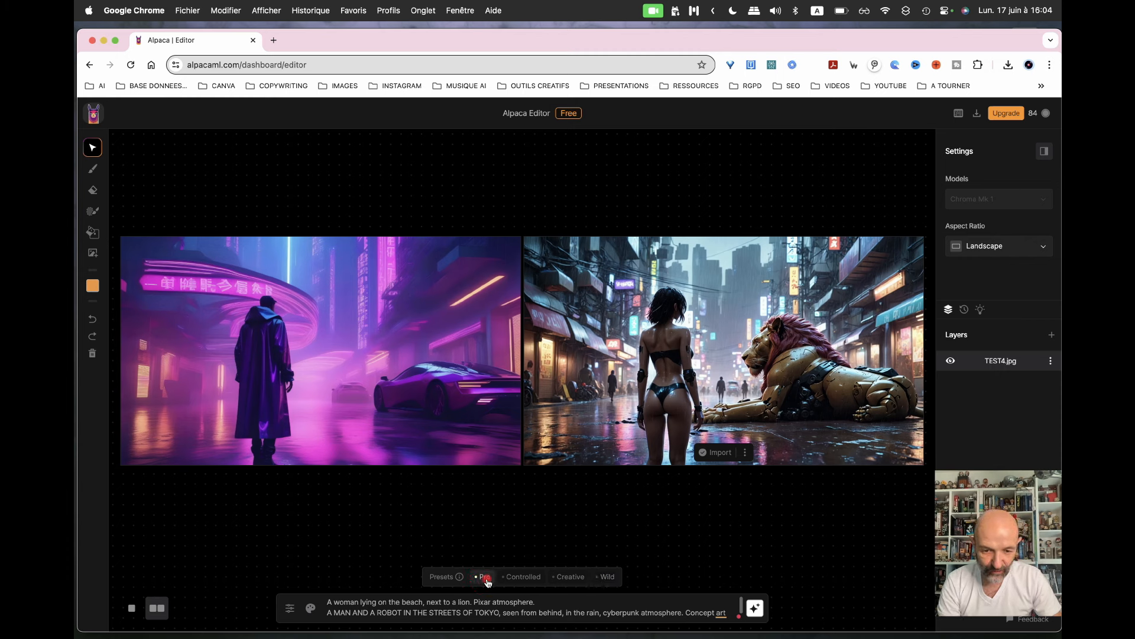
{"action": "left_click", "coordinate": [756, 608]}
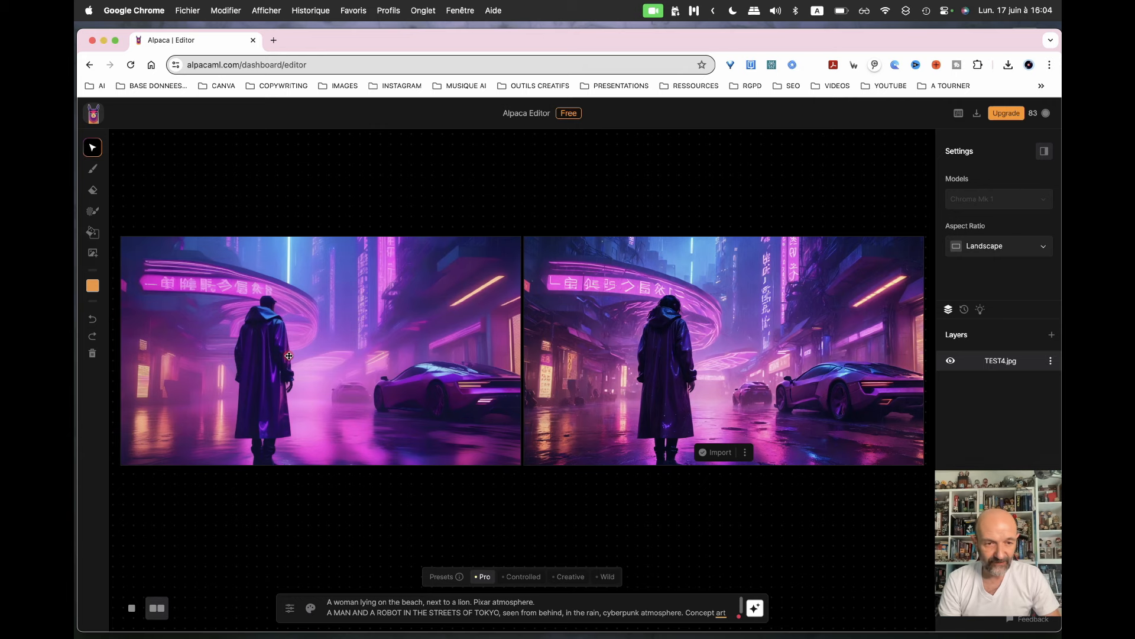
Import TEST3.jpg and set the canvas aspect ratio to Square.
{"action": "left_click", "coordinate": [93, 254]}
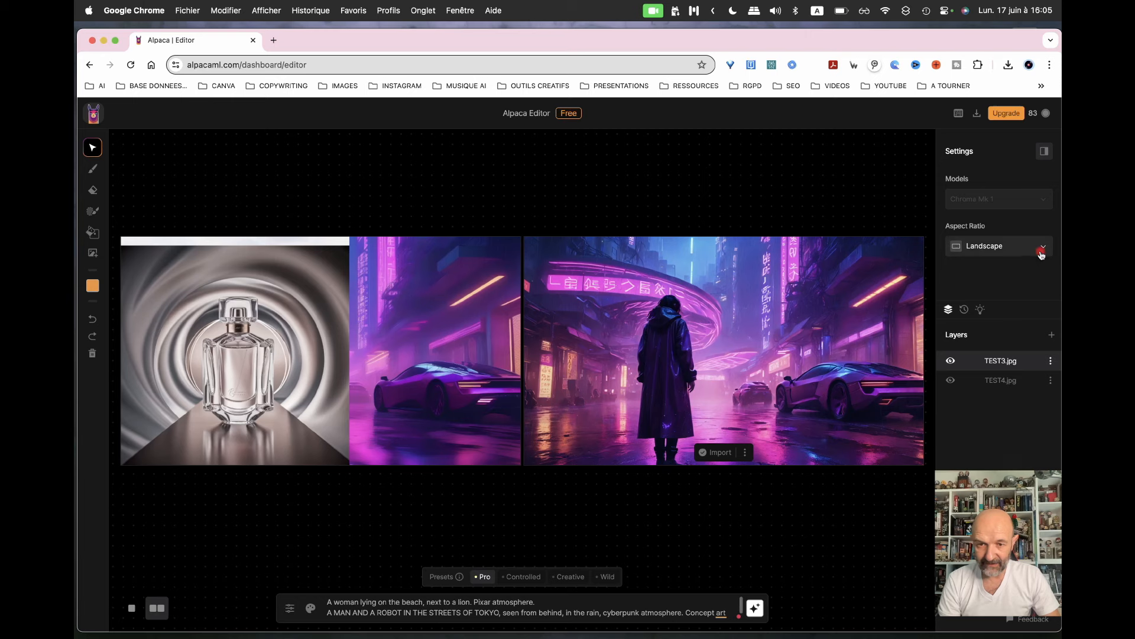
{"action": "left_click", "coordinate": [1042, 251]}
{"action": "left_click", "coordinate": [1013, 271]}
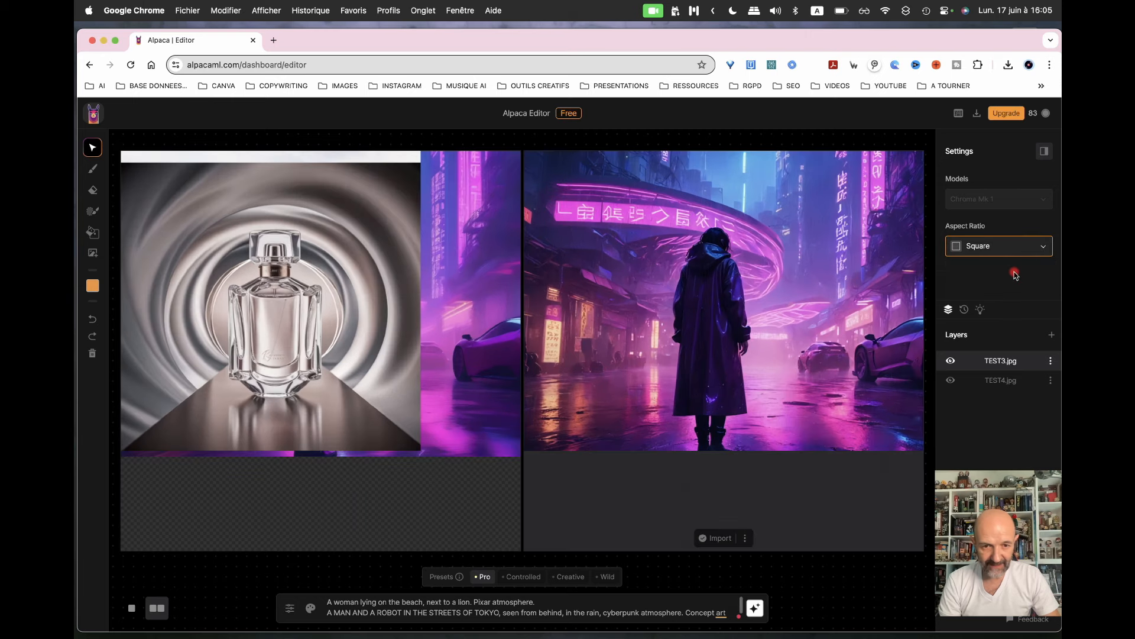
Enlarge and reposition the TEST3.jpg image to fill the square canvas, and delete the TEST4.jpg layer.
{"action": "left_click_drag", "start_coordinate": [424, 454], "coordinate": [520, 573]}
{"action": "left_click_drag", "start_coordinate": [374, 412], "coordinate": [362, 411]}
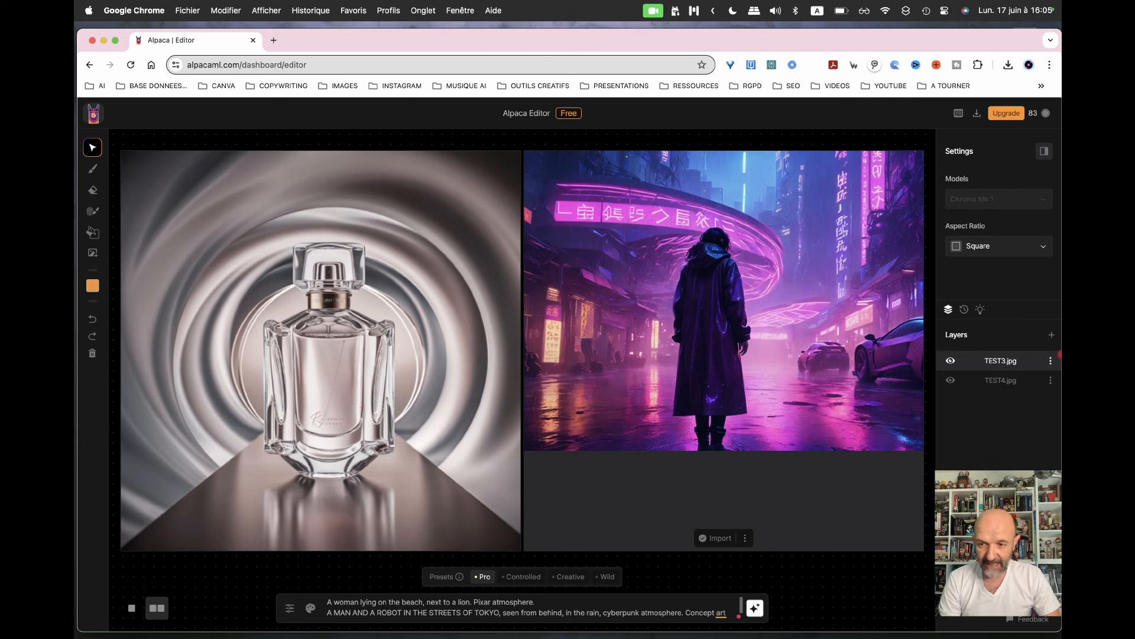
{"action": "left_click", "coordinate": [1035, 384]}
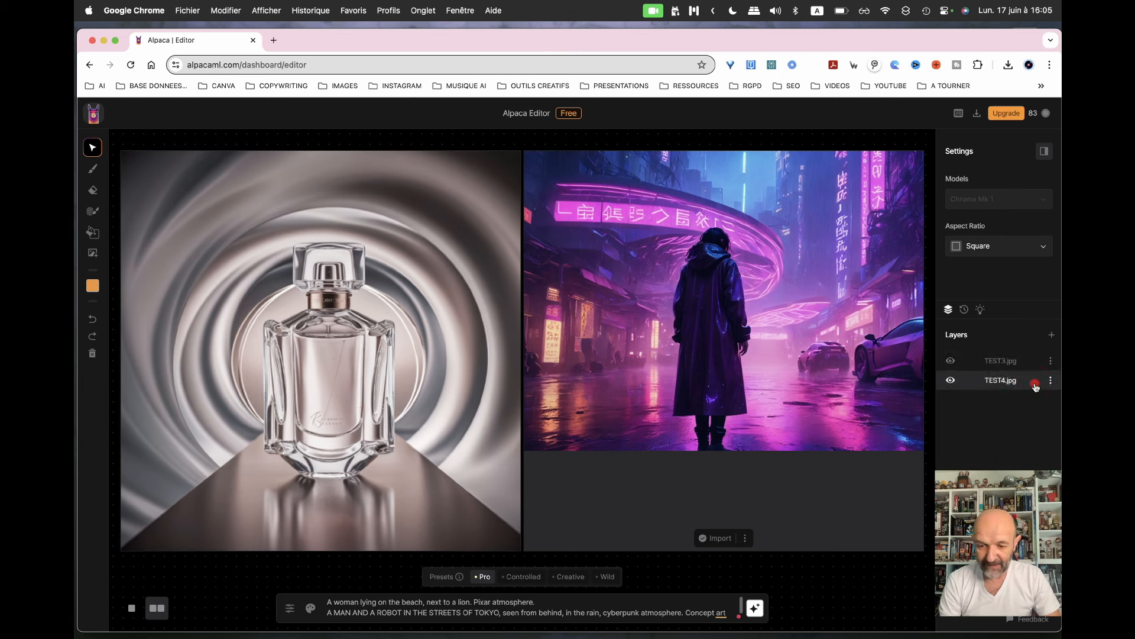
{"action": "key", "text": "Delete"}
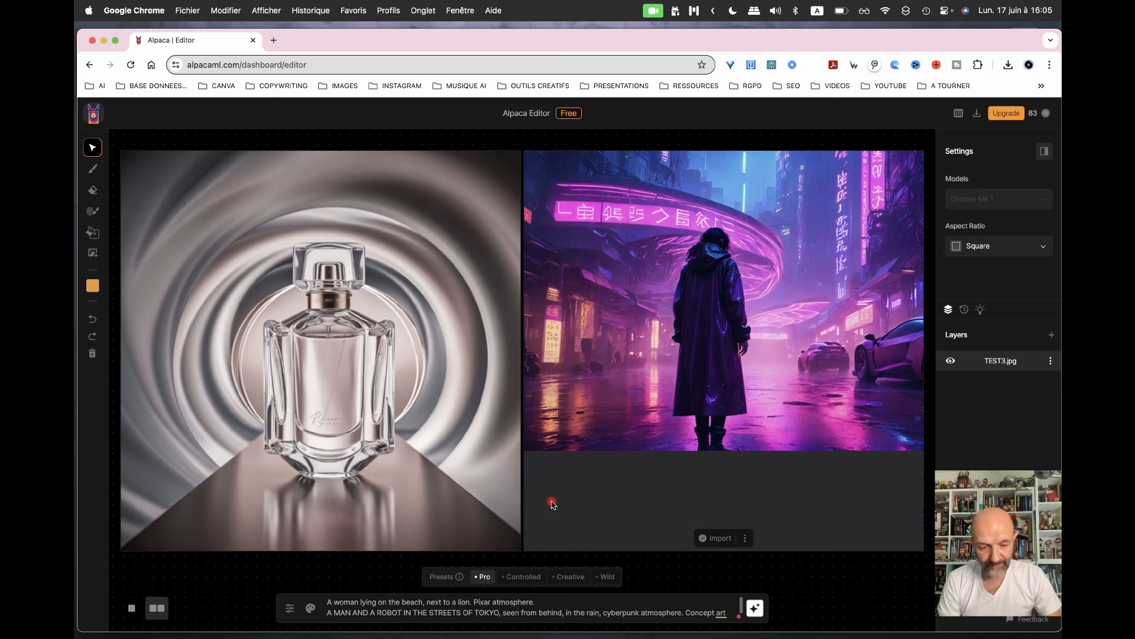
Generate with Pro from the prompt "Perfume bottle on the sand, showing shells and a starfish. Sea in background, background blur focus, sunset atmosphere, advertising product photo".
{"action": "triple_click", "coordinate": [519, 611]}
{"action": "left_click", "coordinate": [519, 611]}
{"action": "left_click_drag", "start_coordinate": [327, 602], "coordinate": [759, 605]}
{"action": "key", "text": "super+a"}
{"action": "type", "text": "Perfume bottle on the sand, showing shells and a starfish. Sea in background, background blur focus, sunset atmosphere, advertising product photo"}
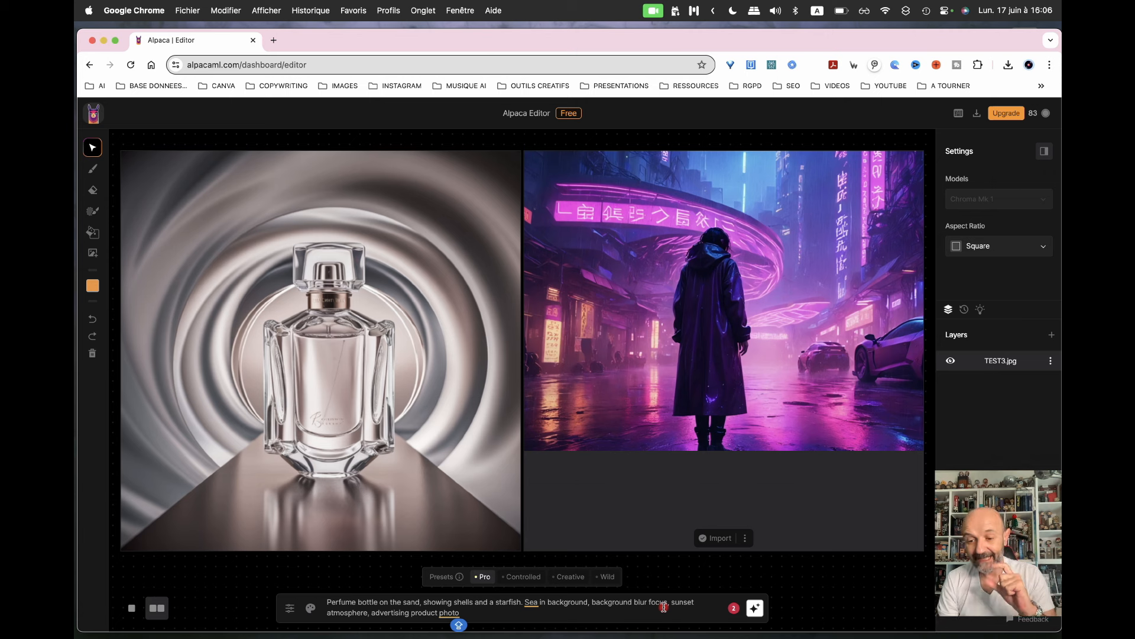
{"action": "left_click", "coordinate": [755, 609]}
{"action": "left_click", "coordinate": [756, 610]}
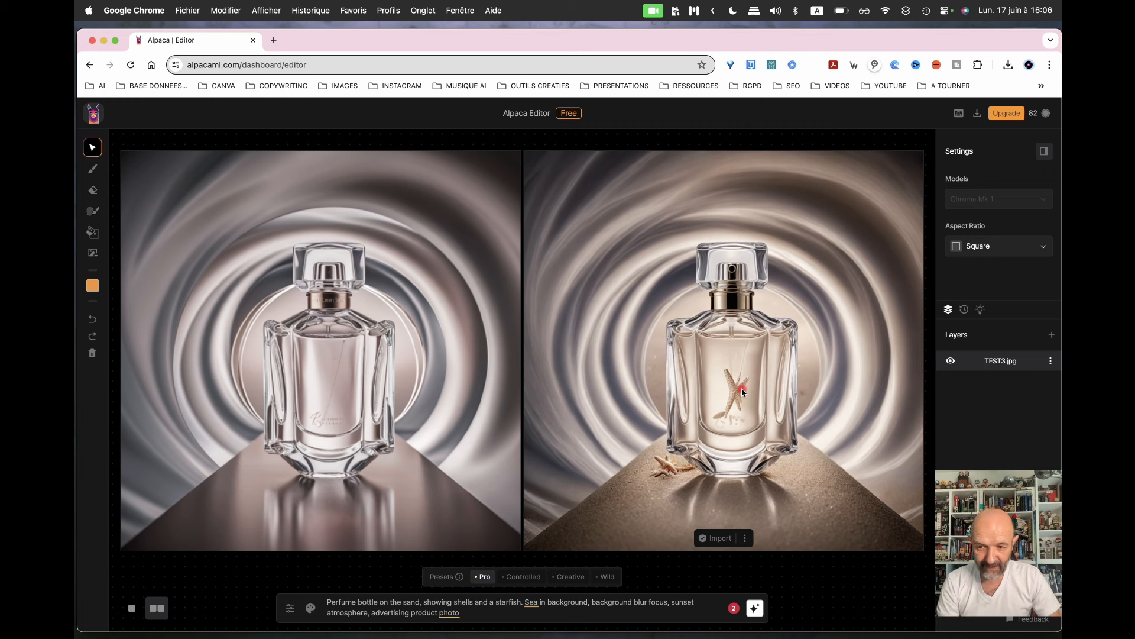
Generate further versions of the perfume bottle image with the Controlled, Creative and Wild presets.
{"action": "left_click", "coordinate": [521, 577]}
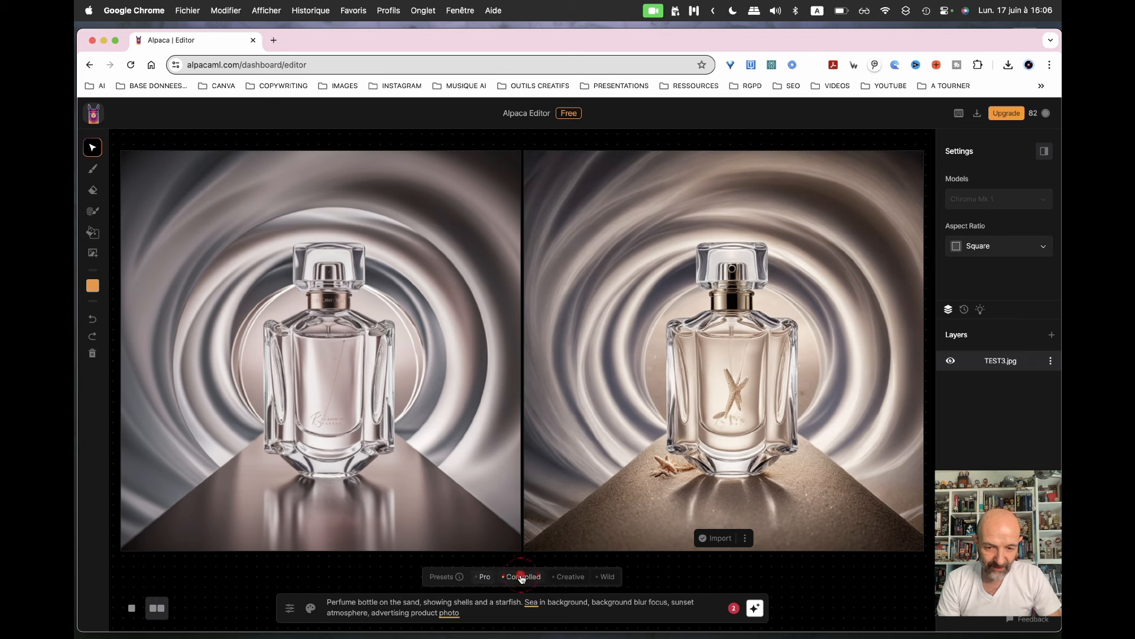
{"action": "left_click", "coordinate": [755, 608]}
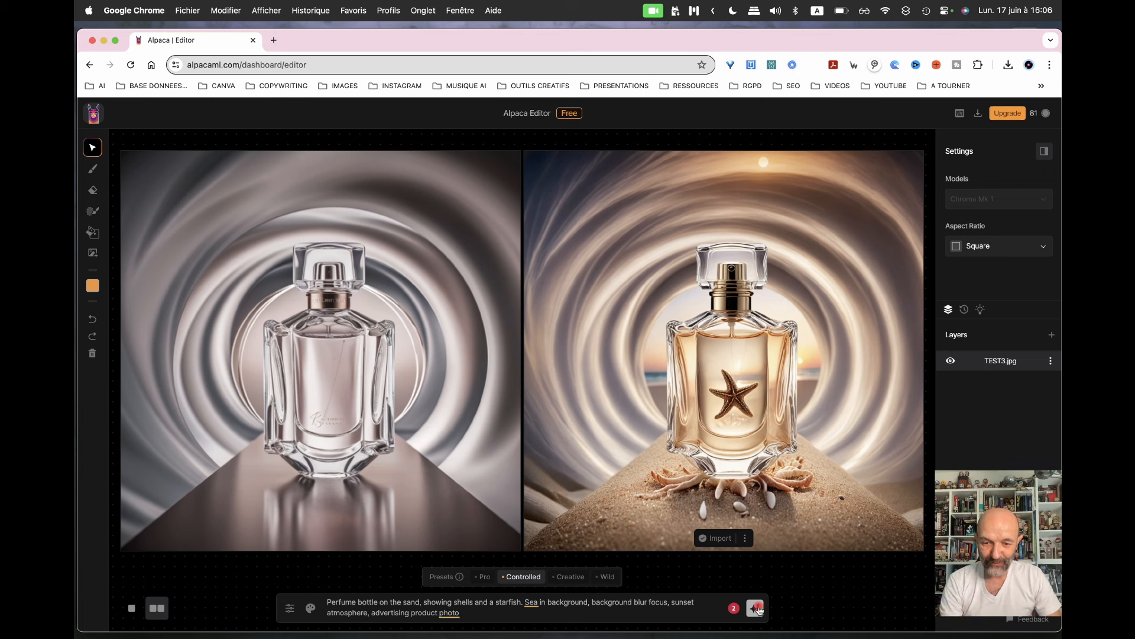
{"action": "left_click", "coordinate": [566, 579]}
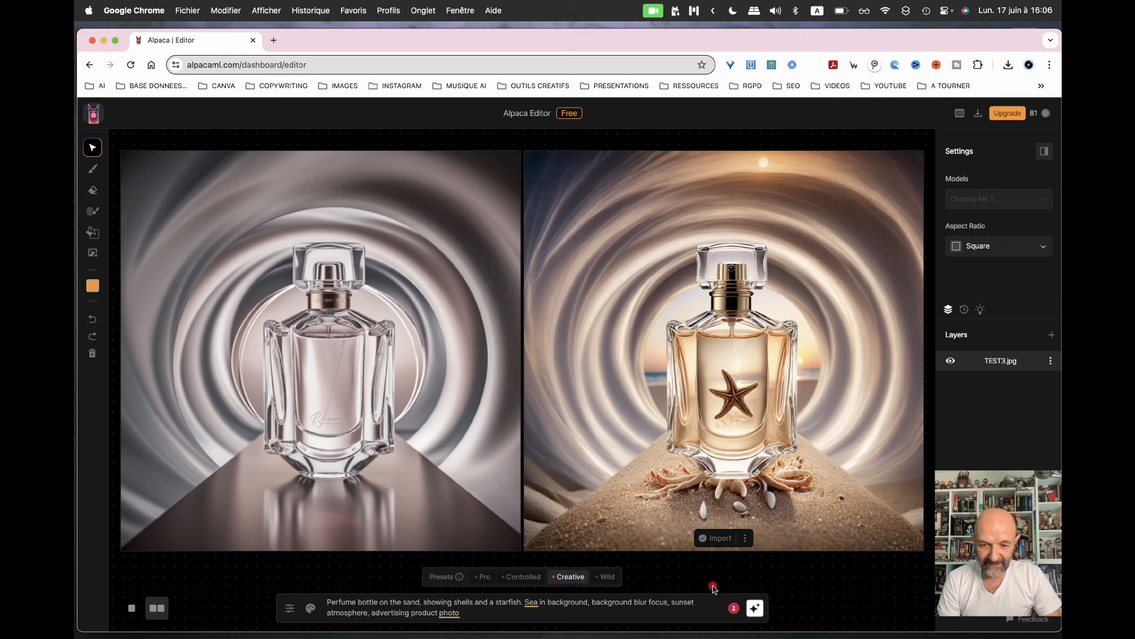
{"action": "left_click", "coordinate": [755, 609]}
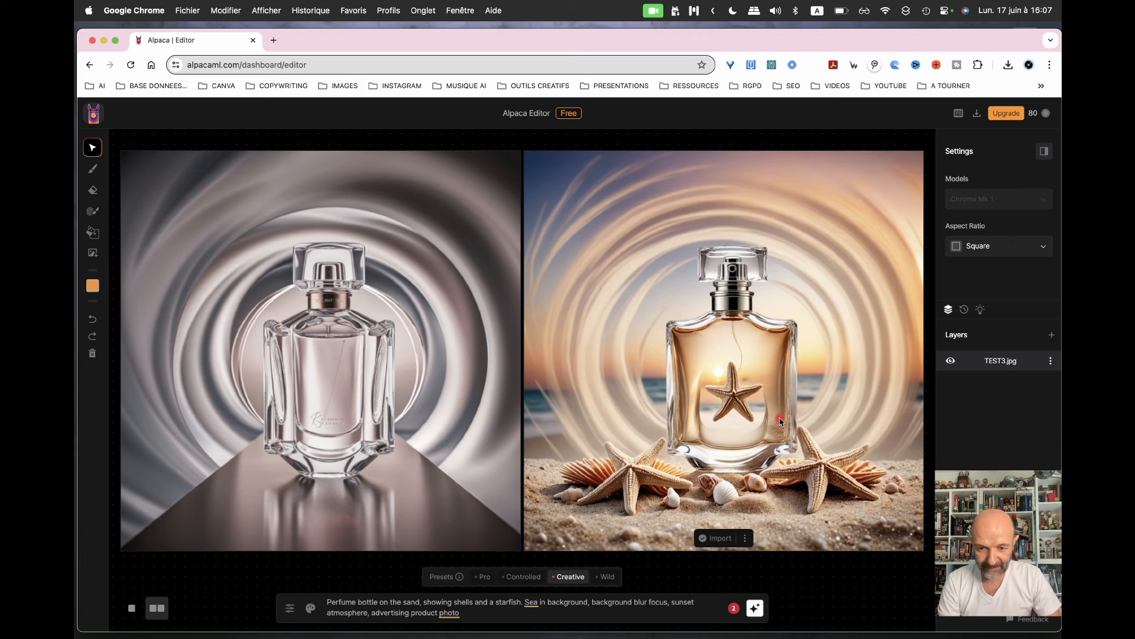
{"action": "left_click", "coordinate": [608, 578]}
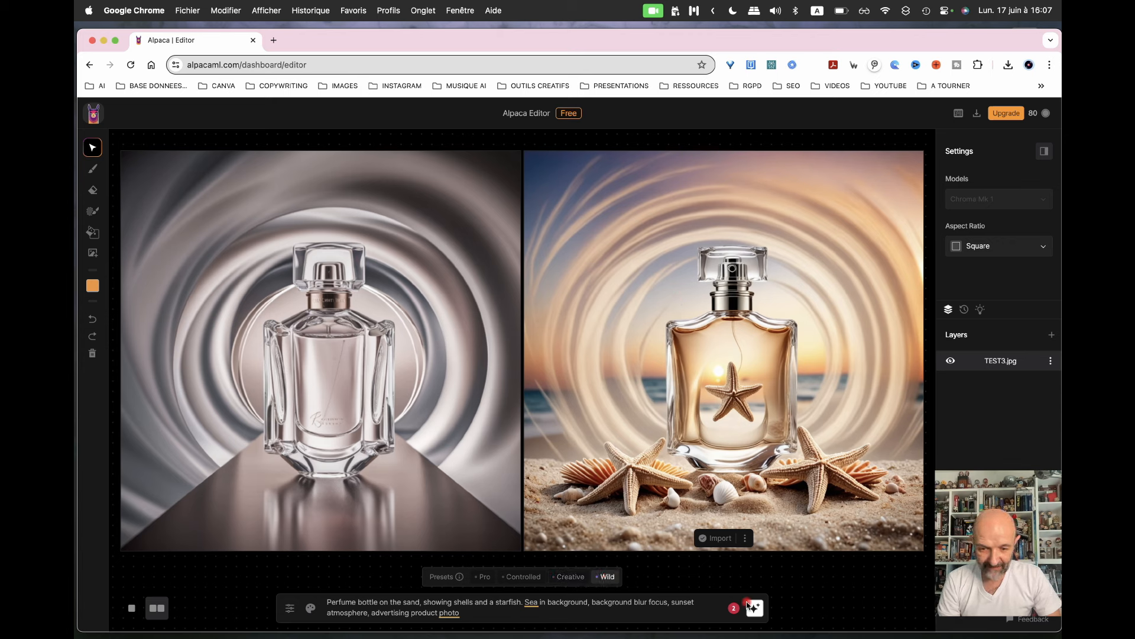
{"action": "left_click", "coordinate": [755, 609]}
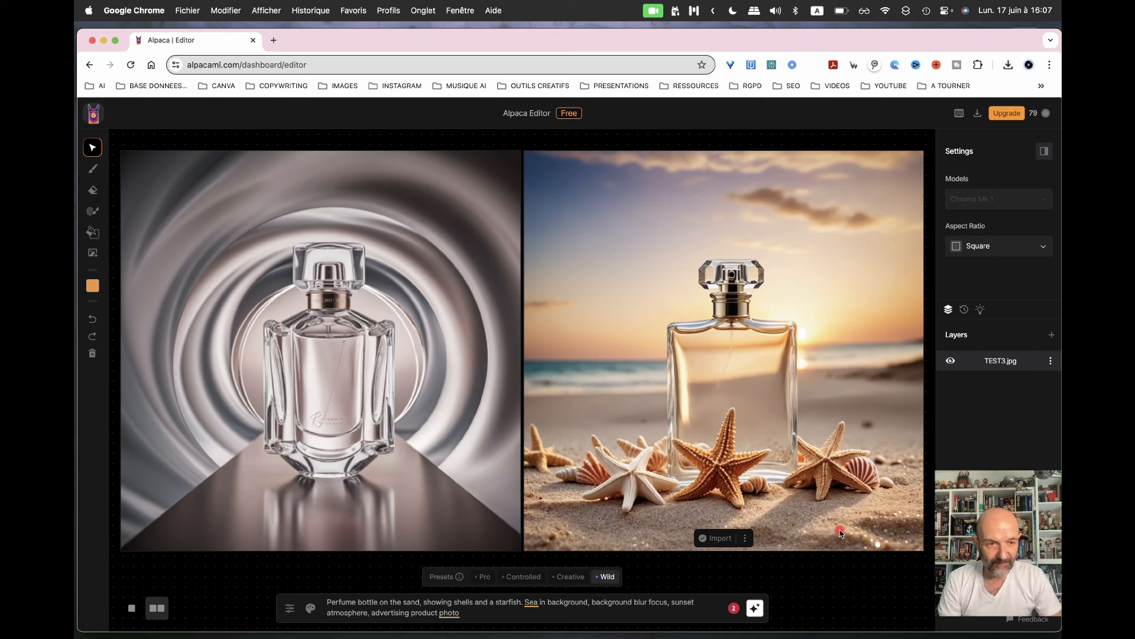
Activate the Generation Mask tool and set its brush size to 30 px.
{"action": "left_click", "coordinate": [97, 217]}
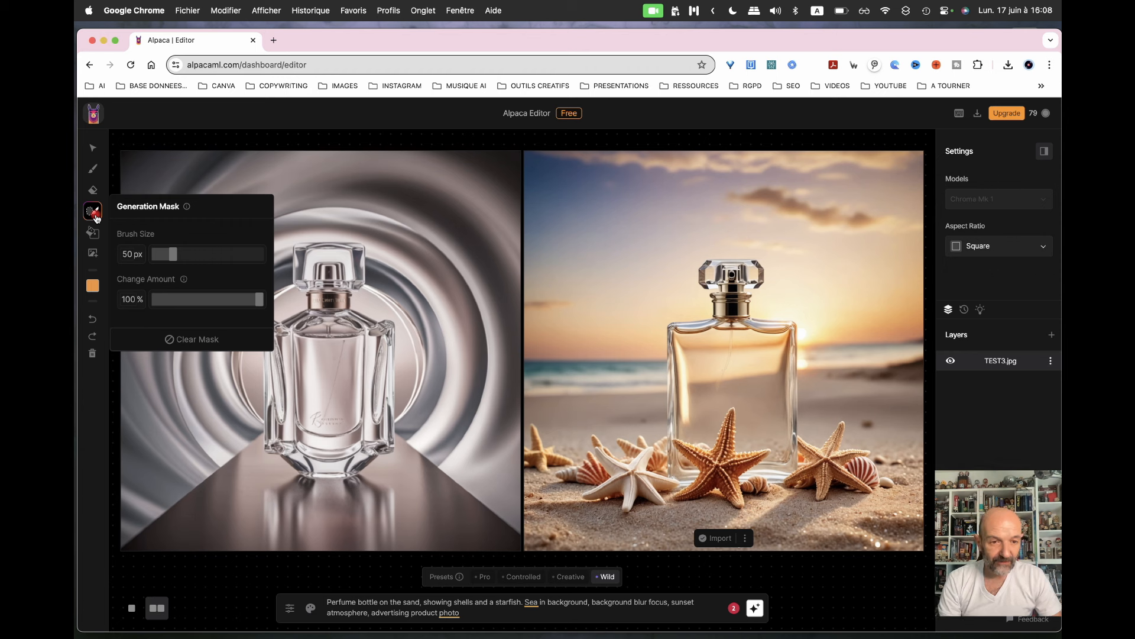
{"action": "left_click_drag", "start_coordinate": [173, 253], "coordinate": [247, 253]}
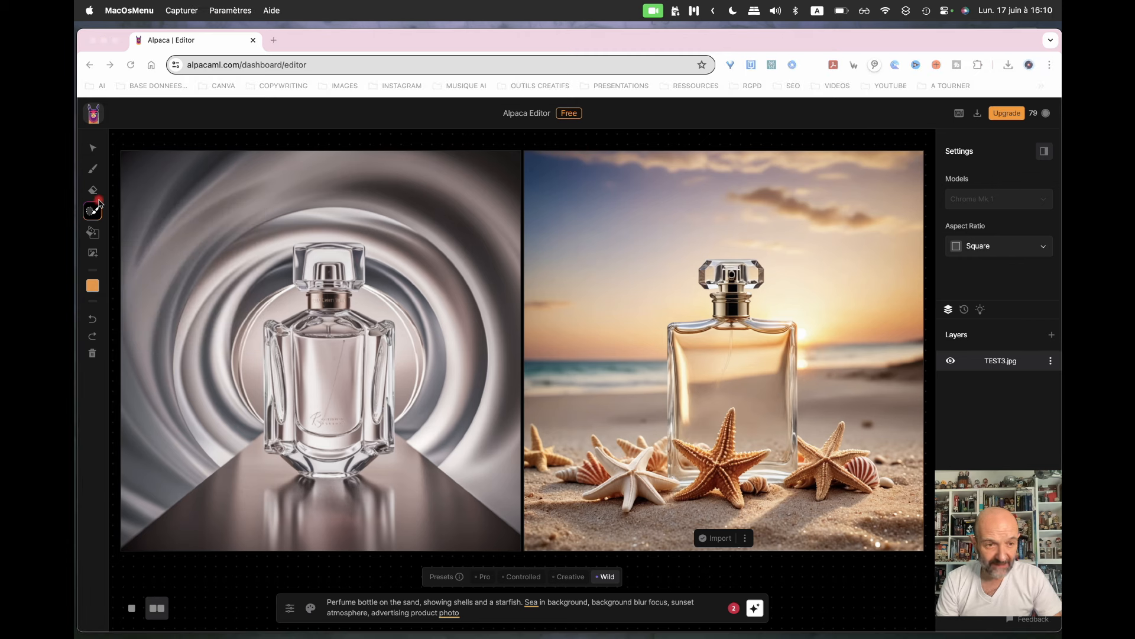
{"action": "left_click", "coordinate": [93, 216]}
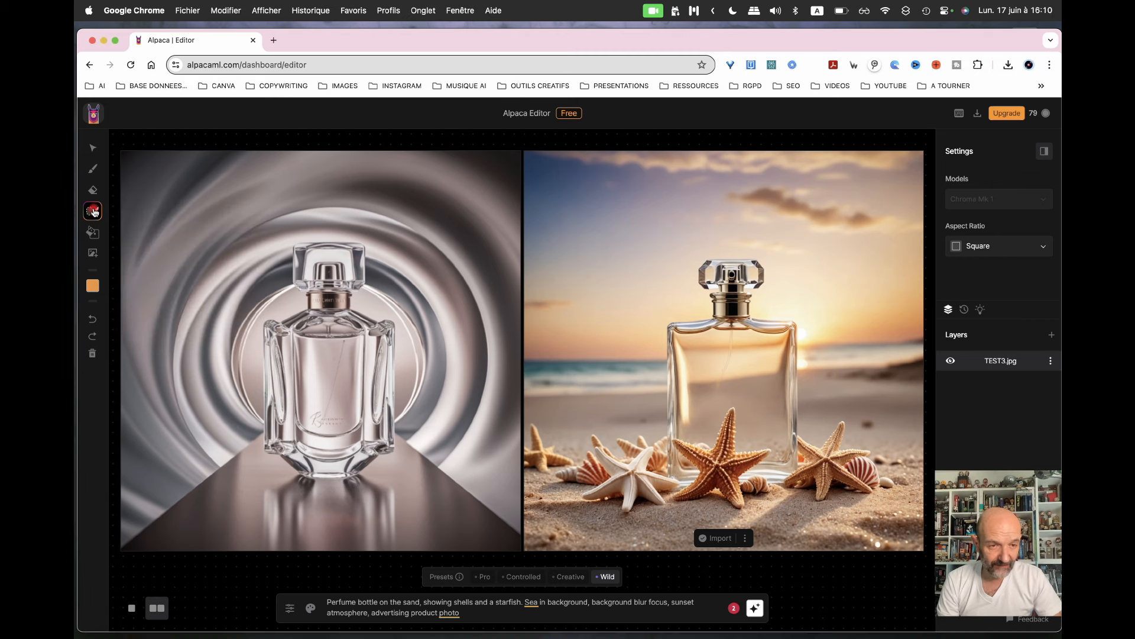
{"action": "left_click", "coordinate": [93, 213]}
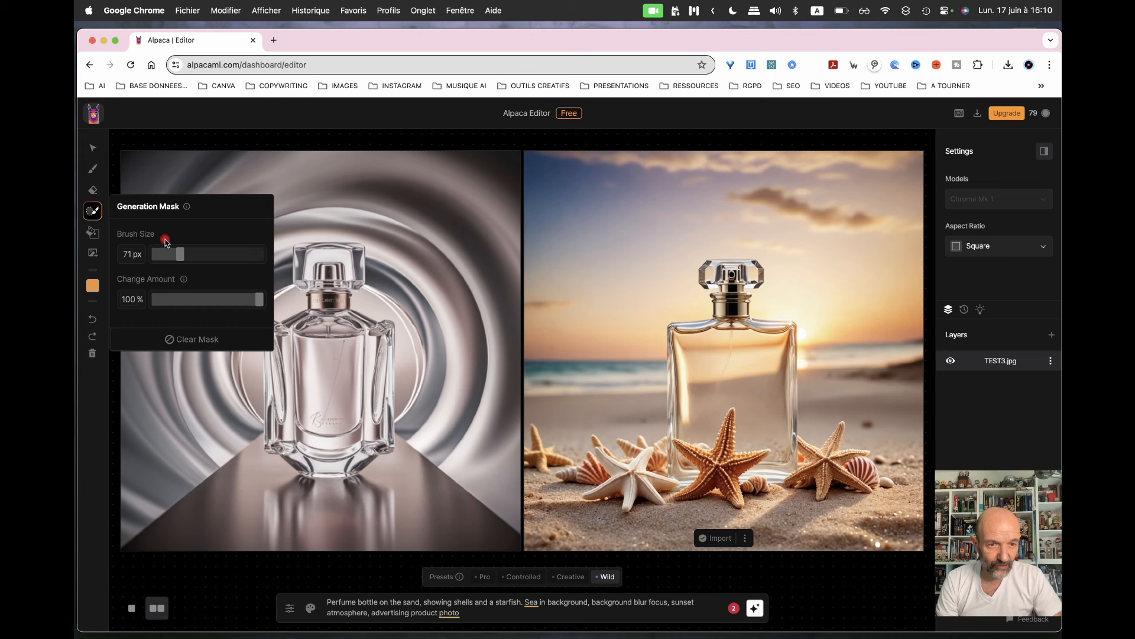
{"action": "mouse_move", "coordinate": [180, 254]}
{"action": "left_mouse_down"}
{"action": "mouse_move", "coordinate": [156, 255]}
{"action": "mouse_move", "coordinate": [166, 255]}
{"action": "left_mouse_up"}
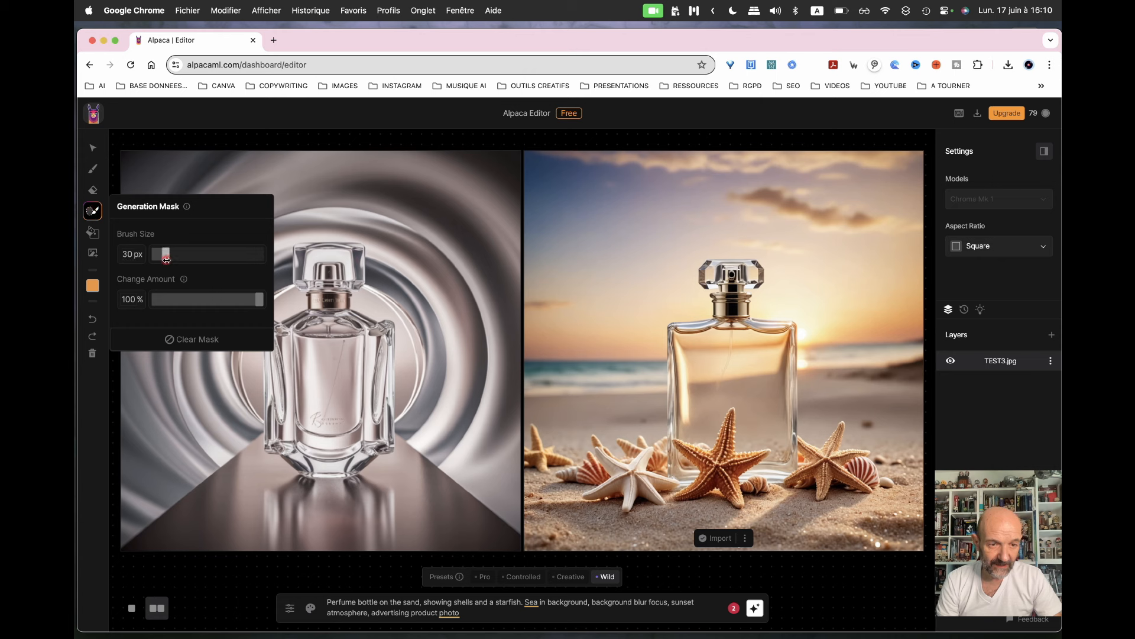
Paint the generation mask over part of the perfume bottle's body and undo the stray stroke on the background.
{"action": "left_click", "coordinate": [325, 368]}
{"action": "mouse_move", "coordinate": [324, 337]}
{"action": "left_mouse_down"}
{"action": "mouse_move", "coordinate": [325, 307]}
{"action": "mouse_move", "coordinate": [318, 357]}
{"action": "mouse_move", "coordinate": [276, 352]}
{"action": "mouse_move", "coordinate": [287, 430]}
{"action": "mouse_move", "coordinate": [284, 359]}
{"action": "mouse_move", "coordinate": [296, 393]}
{"action": "mouse_move", "coordinate": [290, 457]}
{"action": "left_mouse_up"}
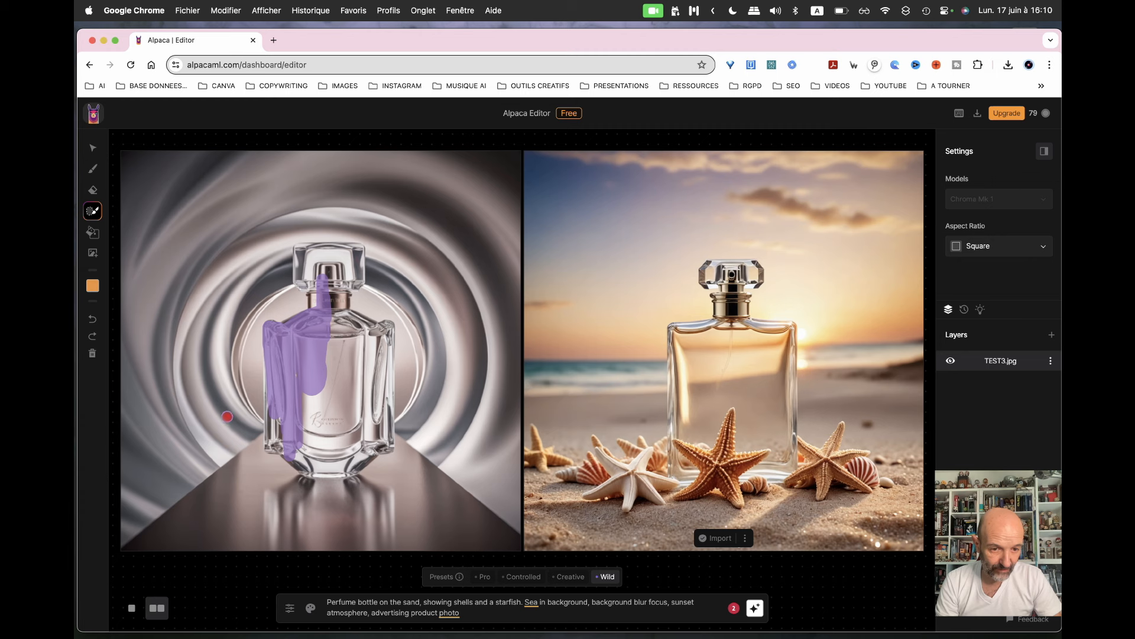
{"action": "left_click_drag", "start_coordinate": [231, 416], "coordinate": [197, 435]}
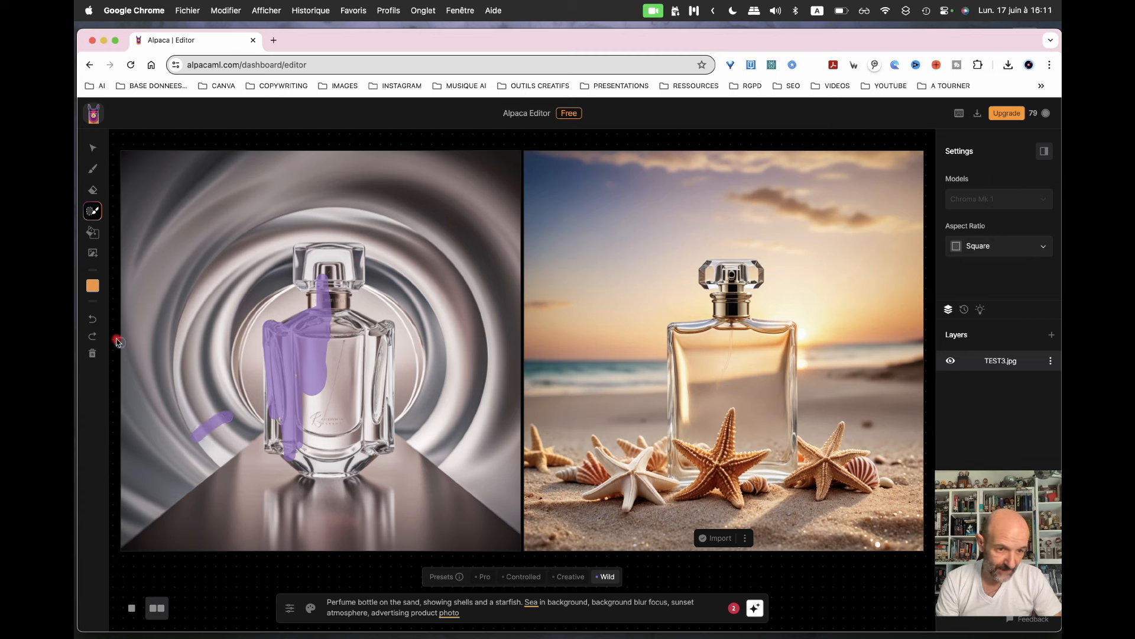
{"action": "left_click", "coordinate": [93, 320]}
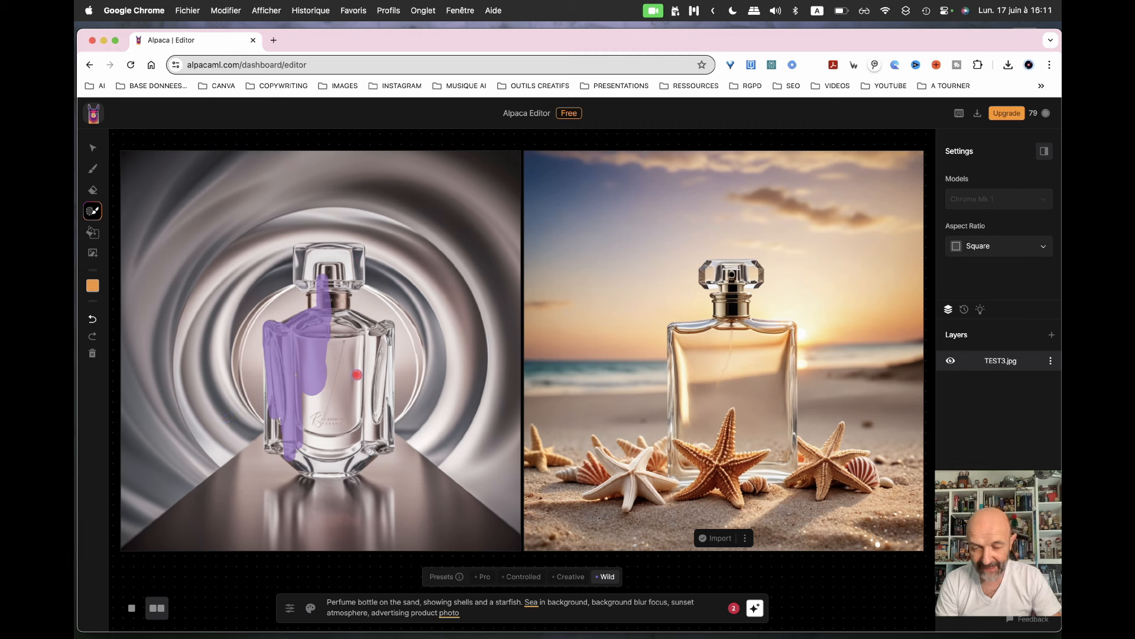
Set the mask brush size to 131 px, cover most of the bottle's body, and undo the stroke that spills past its edge.
{"action": "left_click", "coordinate": [92, 211]}
{"action": "left_click_drag", "start_coordinate": [165, 254], "coordinate": [202, 256]}
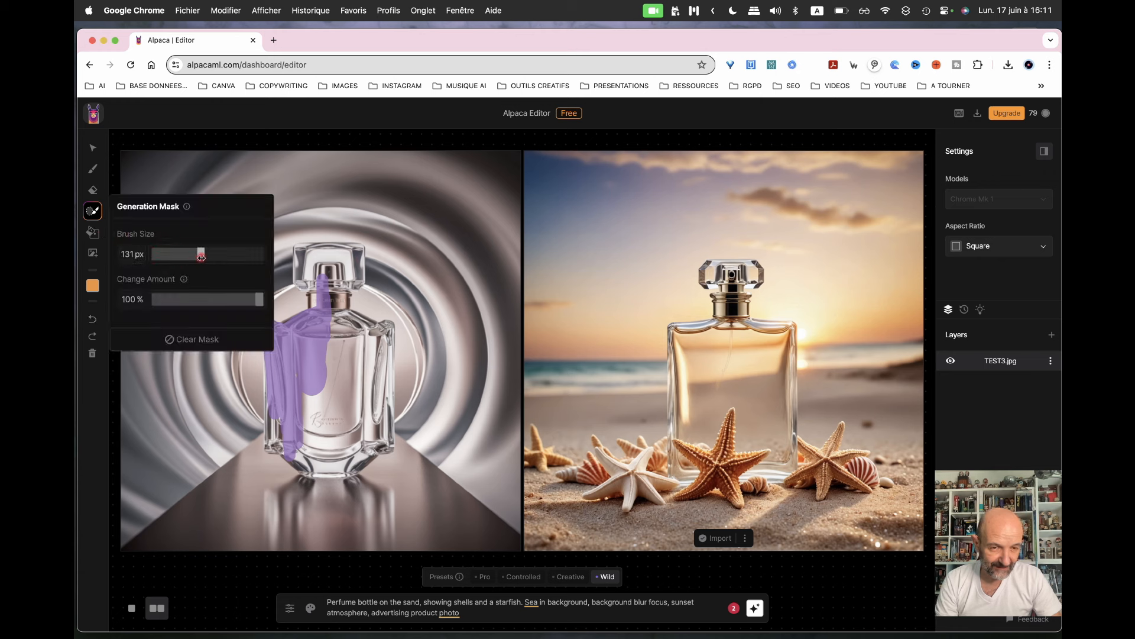
{"action": "left_click", "coordinate": [333, 397]}
{"action": "mouse_move", "coordinate": [333, 396]}
{"action": "left_mouse_down"}
{"action": "mouse_move", "coordinate": [323, 375]}
{"action": "mouse_move", "coordinate": [321, 420]}
{"action": "mouse_move", "coordinate": [326, 345]}
{"action": "mouse_move", "coordinate": [353, 371]}
{"action": "mouse_move", "coordinate": [358, 401]}
{"action": "mouse_move", "coordinate": [343, 357]}
{"action": "mouse_move", "coordinate": [331, 439]}
{"action": "mouse_move", "coordinate": [360, 423]}
{"action": "mouse_move", "coordinate": [342, 450]}
{"action": "mouse_move", "coordinate": [311, 442]}
{"action": "mouse_move", "coordinate": [323, 453]}
{"action": "mouse_move", "coordinate": [346, 407]}
{"action": "mouse_move", "coordinate": [334, 366]}
{"action": "mouse_move", "coordinate": [346, 368]}
{"action": "mouse_move", "coordinate": [330, 337]}
{"action": "mouse_move", "coordinate": [368, 353]}
{"action": "mouse_move", "coordinate": [366, 432]}
{"action": "mouse_move", "coordinate": [325, 356]}
{"action": "mouse_move", "coordinate": [306, 445]}
{"action": "mouse_move", "coordinate": [334, 353]}
{"action": "mouse_move", "coordinate": [325, 406]}
{"action": "mouse_move", "coordinate": [340, 418]}
{"action": "mouse_move", "coordinate": [319, 404]}
{"action": "mouse_move", "coordinate": [340, 368]}
{"action": "mouse_move", "coordinate": [345, 408]}
{"action": "mouse_move", "coordinate": [345, 338]}
{"action": "mouse_move", "coordinate": [360, 345]}
{"action": "mouse_move", "coordinate": [367, 392]}
{"action": "mouse_move", "coordinate": [351, 436]}
{"action": "mouse_move", "coordinate": [307, 417]}
{"action": "mouse_move", "coordinate": [287, 354]}
{"action": "mouse_move", "coordinate": [299, 346]}
{"action": "mouse_move", "coordinate": [304, 384]}
{"action": "left_mouse_up"}
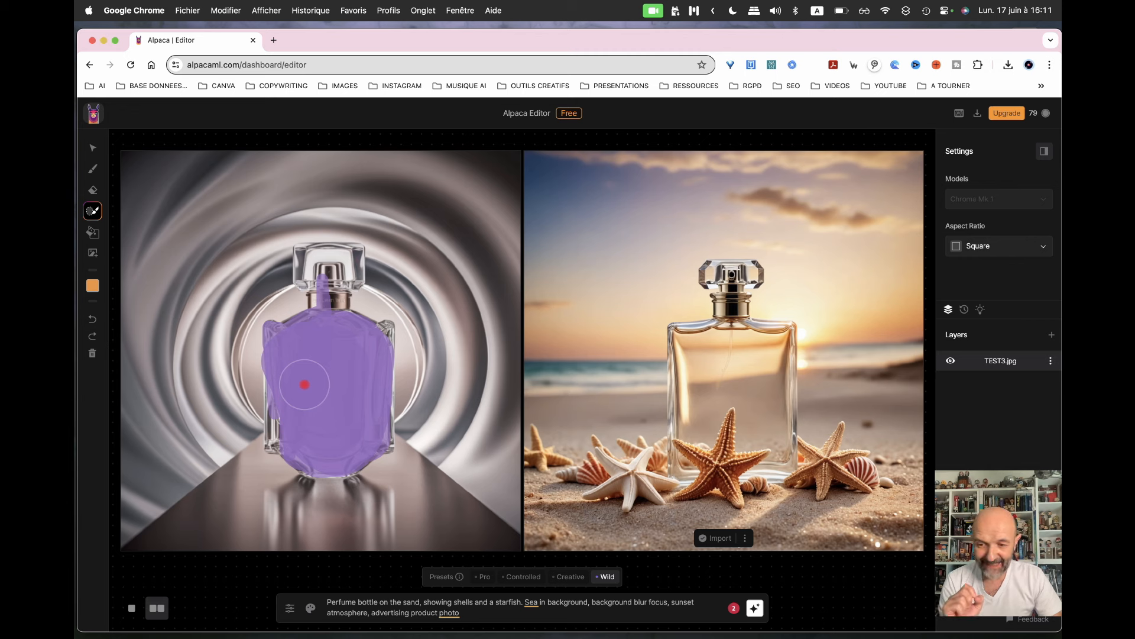
{"action": "mouse_move", "coordinate": [304, 386]}
{"action": "left_mouse_down"}
{"action": "mouse_move", "coordinate": [281, 367]}
{"action": "mouse_move", "coordinate": [286, 437]}
{"action": "mouse_move", "coordinate": [340, 451]}
{"action": "mouse_move", "coordinate": [361, 430]}
{"action": "mouse_move", "coordinate": [361, 361]}
{"action": "left_mouse_up"}
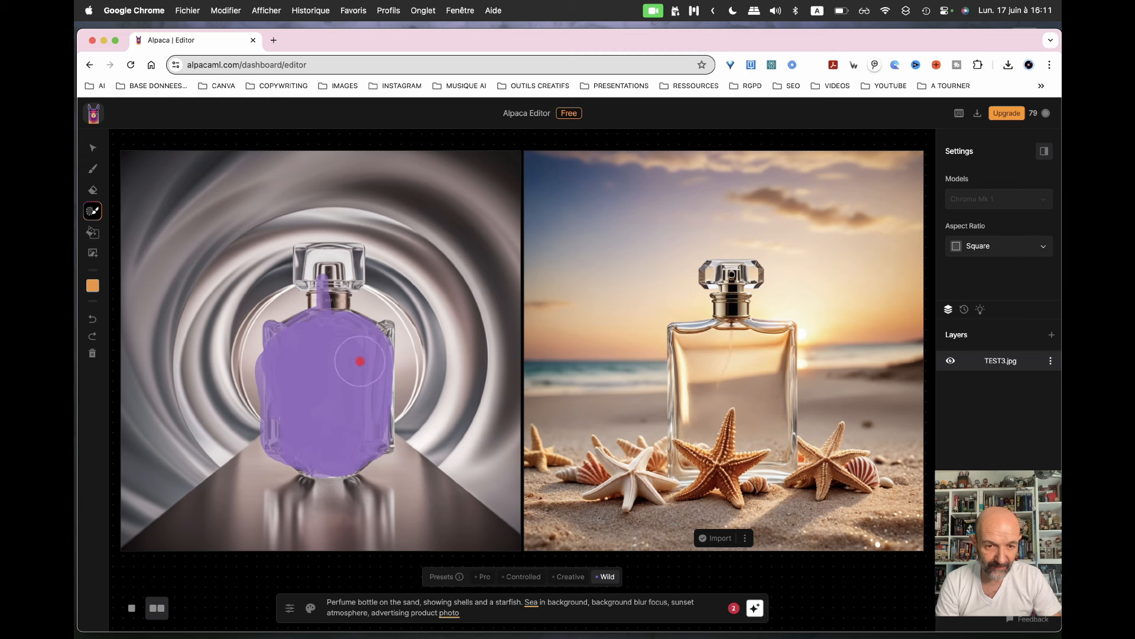
{"action": "left_click", "coordinate": [92, 323]}
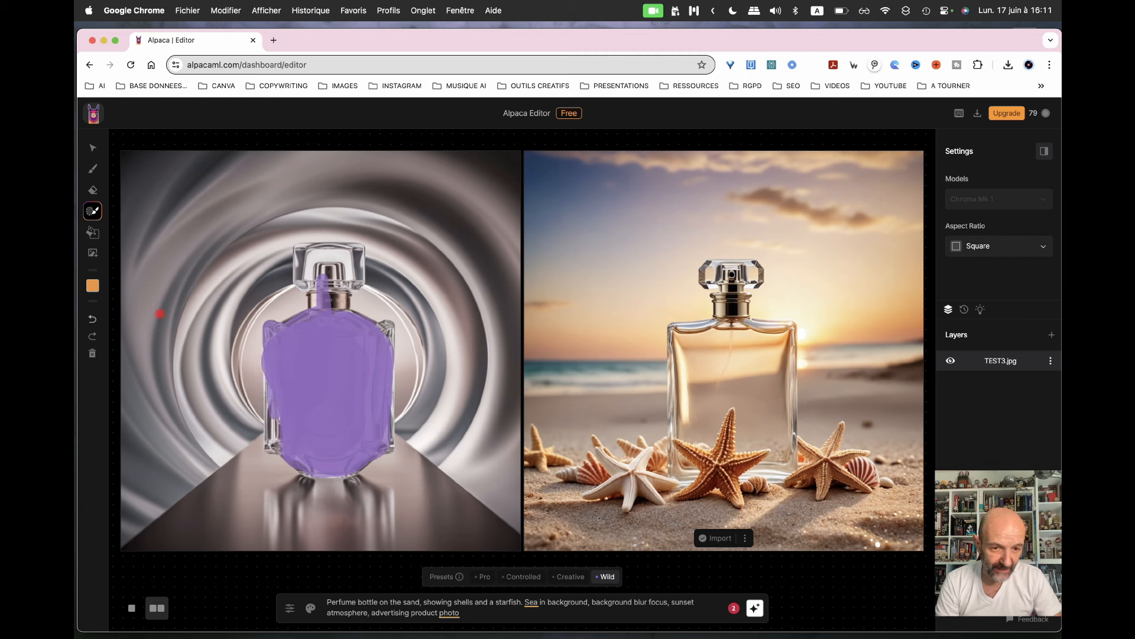
Reduce the mask brush size to 23 px and fill in the bottle's side edges, base and neck.
{"action": "left_click", "coordinate": [96, 220]}
{"action": "left_click", "coordinate": [164, 255]}
{"action": "left_click", "coordinate": [329, 386]}
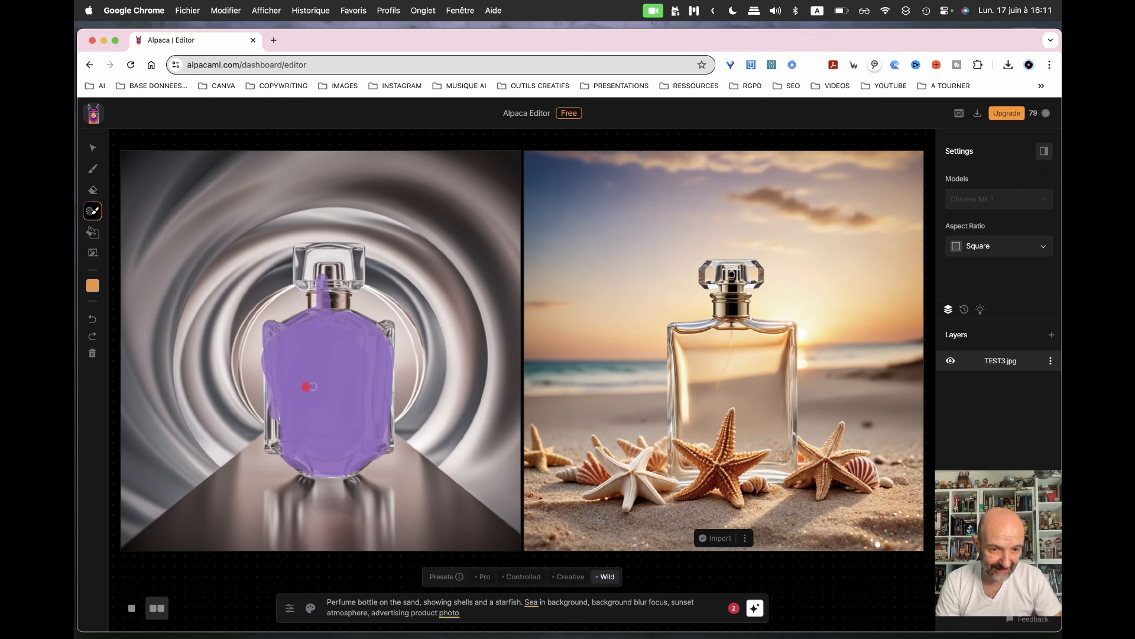
{"action": "mouse_move", "coordinate": [271, 373]}
{"action": "left_mouse_down"}
{"action": "mouse_move", "coordinate": [269, 449]}
{"action": "mouse_move", "coordinate": [283, 446]}
{"action": "mouse_move", "coordinate": [276, 407]}
{"action": "left_mouse_up"}
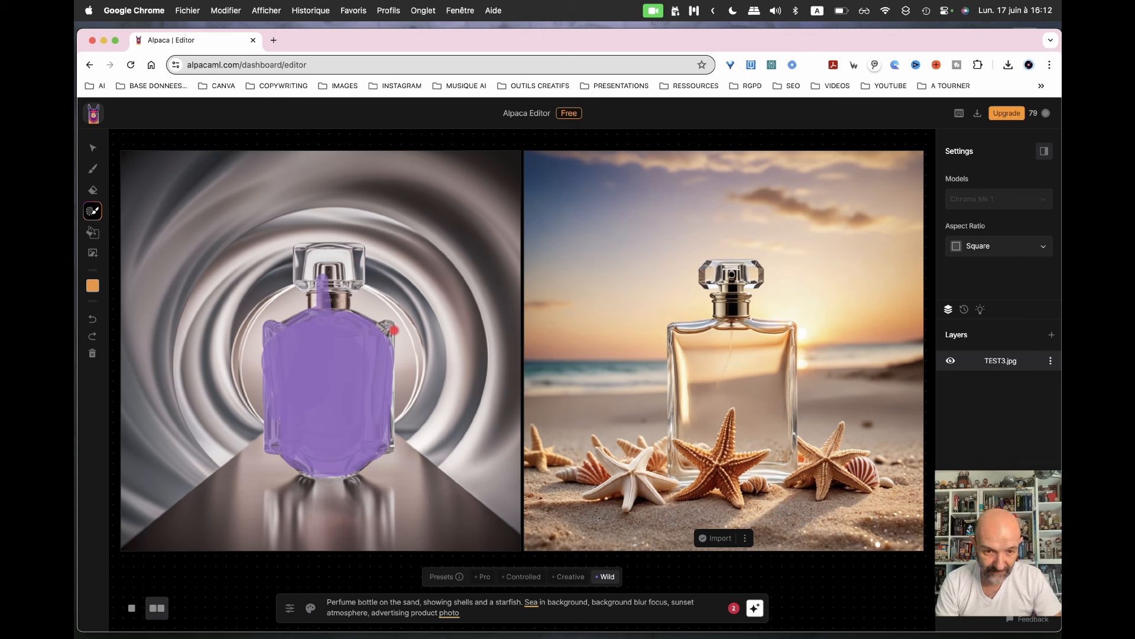
{"action": "mouse_move", "coordinate": [392, 333]}
{"action": "left_mouse_down"}
{"action": "mouse_move", "coordinate": [391, 449]}
{"action": "mouse_move", "coordinate": [316, 472]}
{"action": "left_mouse_up"}
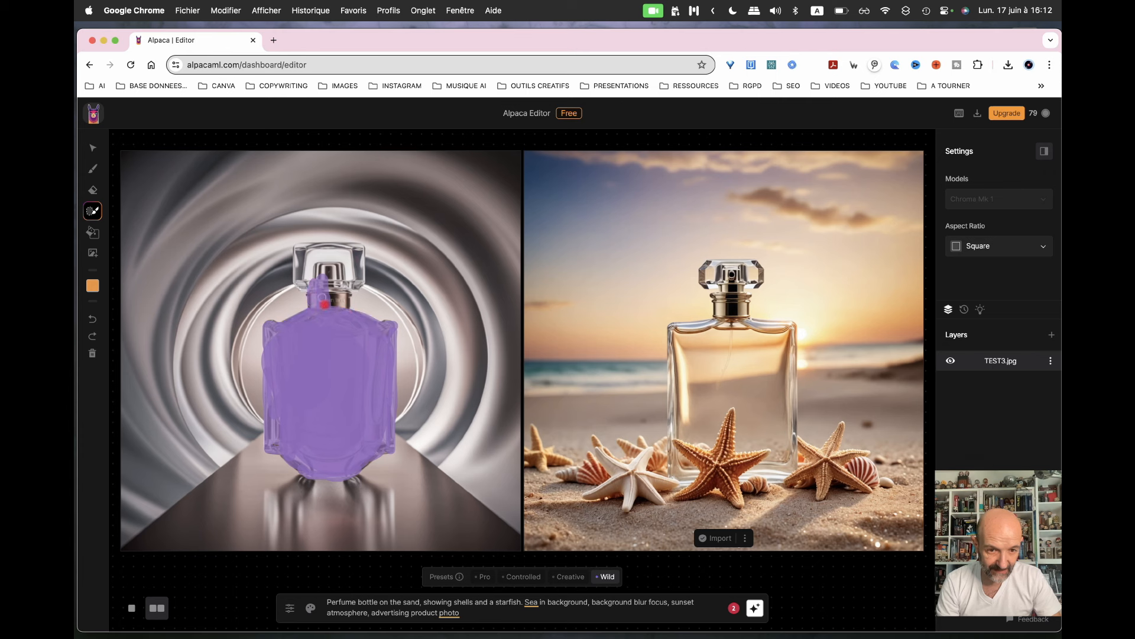
{"action": "mouse_move", "coordinate": [332, 299]}
{"action": "left_mouse_down"}
{"action": "mouse_move", "coordinate": [346, 299]}
{"action": "mouse_move", "coordinate": [331, 282]}
{"action": "mouse_move", "coordinate": [331, 303]}
{"action": "mouse_move", "coordinate": [320, 274]}
{"action": "mouse_move", "coordinate": [335, 267]}
{"action": "mouse_move", "coordinate": [343, 282]}
{"action": "mouse_move", "coordinate": [326, 270]}
{"action": "mouse_move", "coordinate": [313, 314]}
{"action": "mouse_move", "coordinate": [328, 298]}
{"action": "left_mouse_up"}
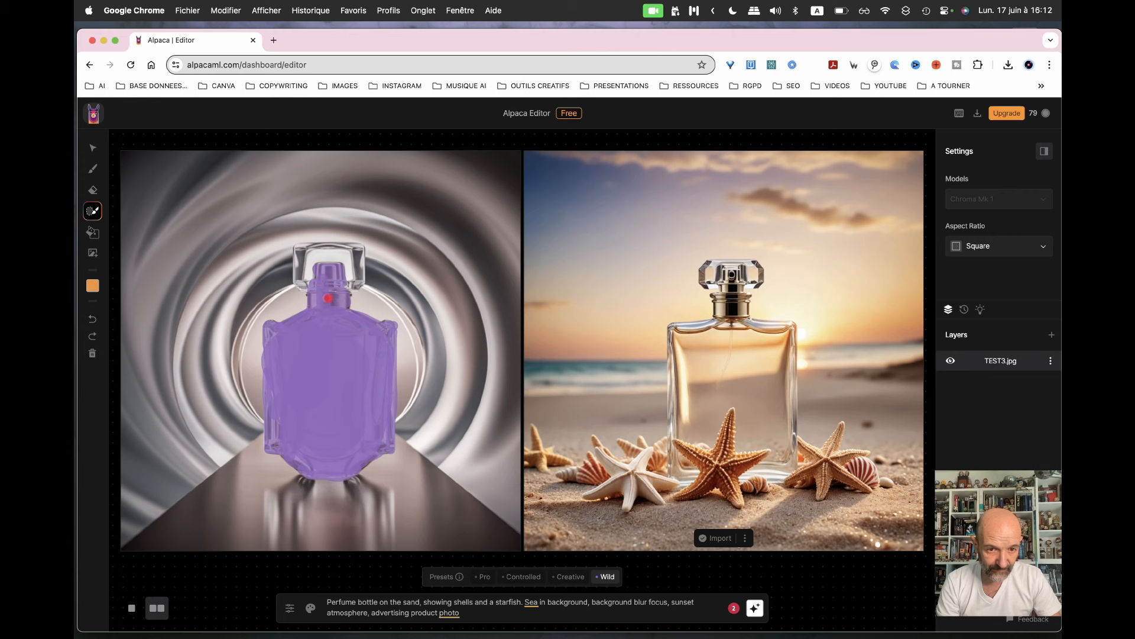
Set the generation mask's brush size to 56 px and its change amount to 51%.
{"action": "left_click", "coordinate": [93, 218]}
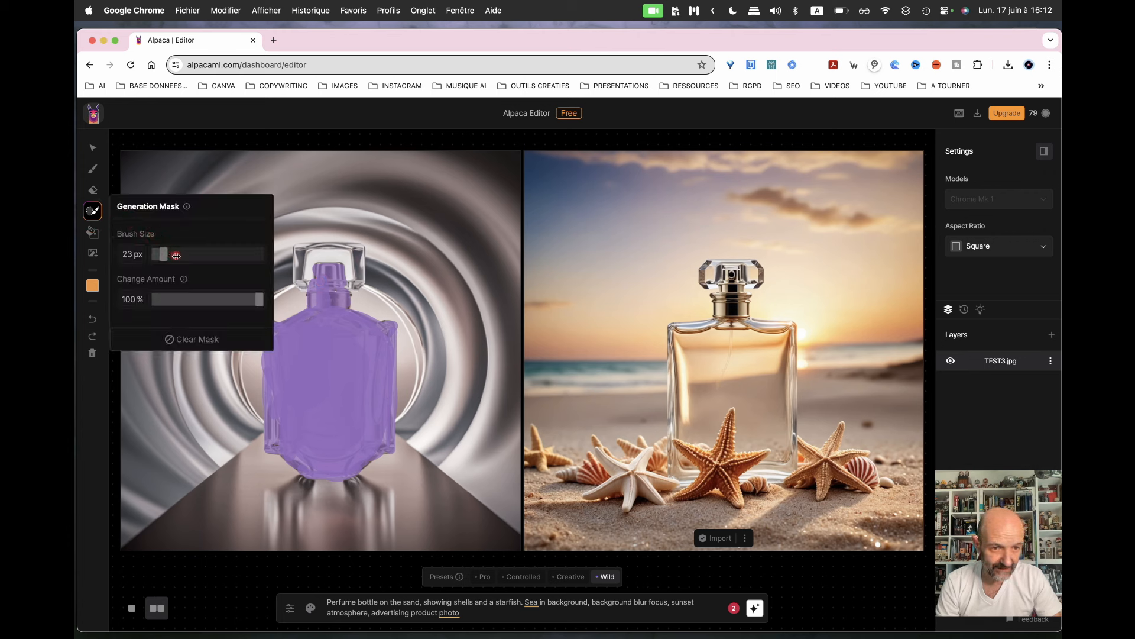
{"action": "left_click", "coordinate": [176, 255]}
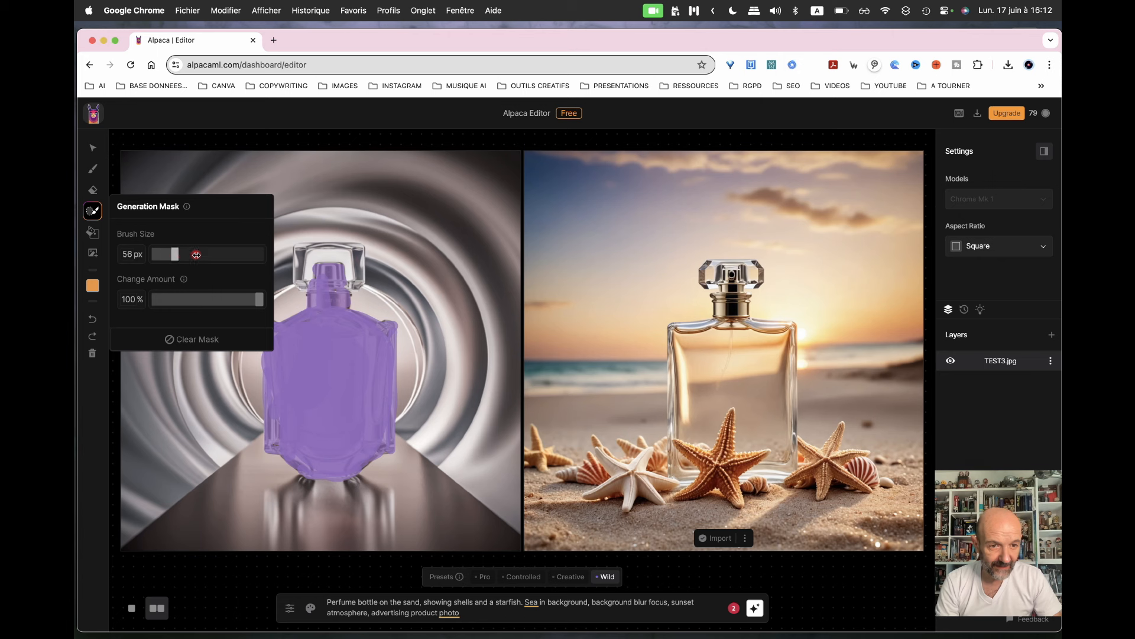
{"action": "mouse_move", "coordinate": [187, 284]}
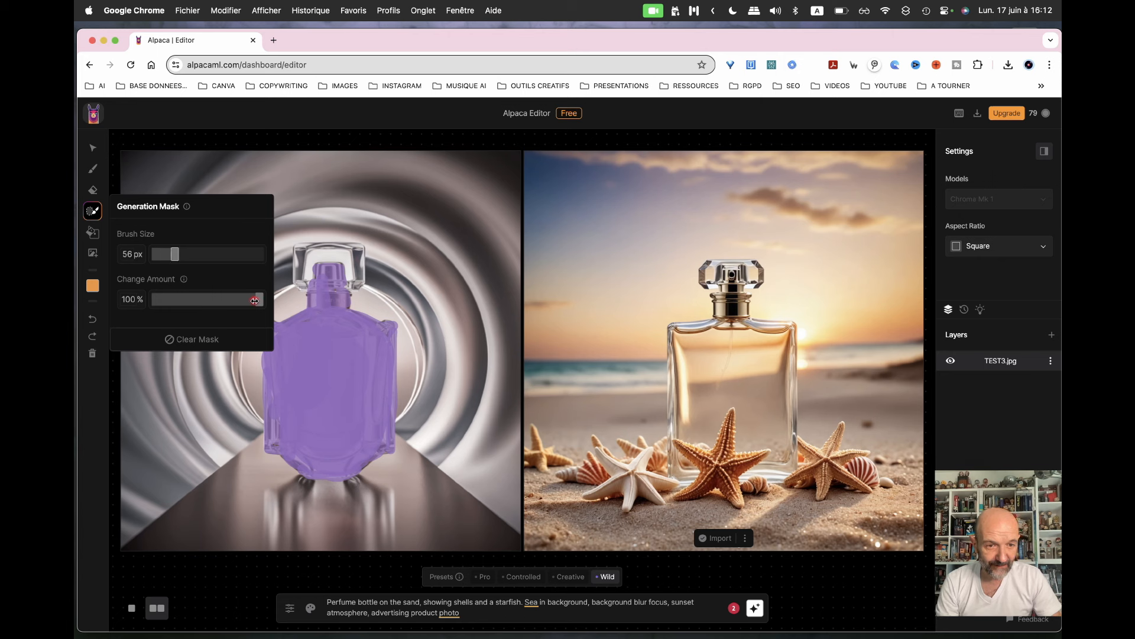
{"action": "left_click_drag", "start_coordinate": [258, 300], "coordinate": [204, 301]}
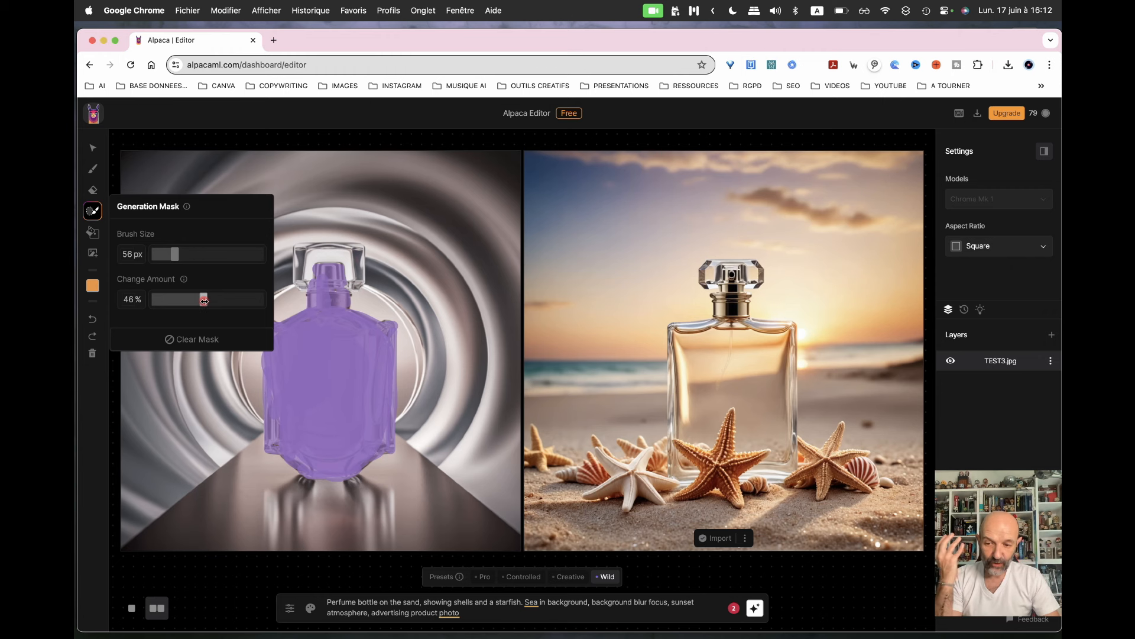
{"action": "left_click_drag", "start_coordinate": [204, 301], "coordinate": [210, 301]}
Paint the mask over the bottle's cap and generate a new image with the Wild preset.
{"action": "left_click", "coordinate": [329, 255]}
{"action": "mouse_move", "coordinate": [332, 254]}
{"action": "left_mouse_down"}
{"action": "mouse_move", "coordinate": [348, 251]}
{"action": "mouse_move", "coordinate": [317, 256]}
{"action": "mouse_move", "coordinate": [304, 279]}
{"action": "mouse_move", "coordinate": [299, 267]}
{"action": "mouse_move", "coordinate": [312, 252]}
{"action": "mouse_move", "coordinate": [353, 251]}
{"action": "mouse_move", "coordinate": [361, 261]}
{"action": "mouse_move", "coordinate": [341, 281]}
{"action": "mouse_move", "coordinate": [346, 269]}
{"action": "mouse_move", "coordinate": [337, 311]}
{"action": "left_mouse_up"}
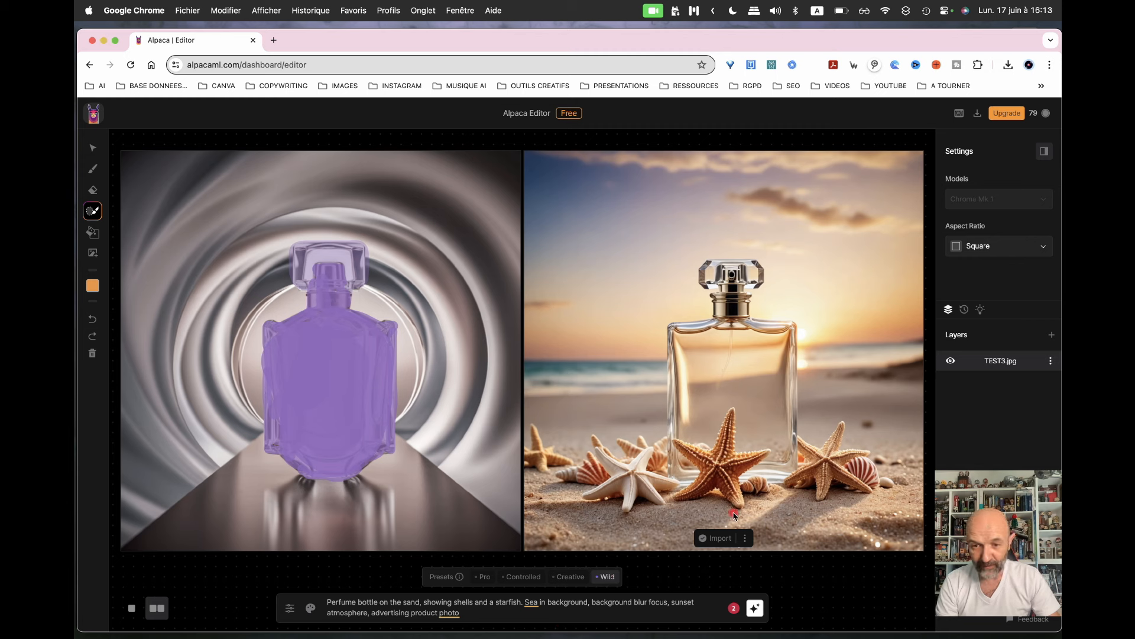
{"action": "left_click", "coordinate": [756, 608]}
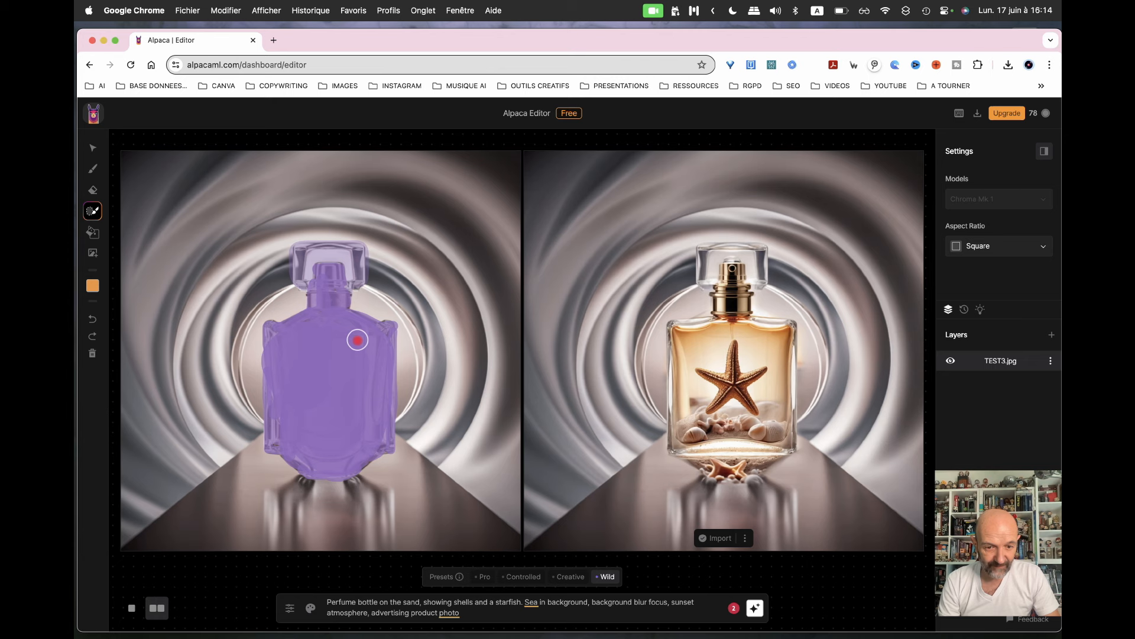
Undo the mask on the bottle and paint a new one over the background around it with a large brush.
{"action": "left_click", "coordinate": [93, 319]}
{"action": "left_click", "coordinate": [92, 318]}
{"action": "left_click", "coordinate": [93, 212]}
{"action": "mouse_move", "coordinate": [299, 174]}
{"action": "left_mouse_down"}
{"action": "mouse_move", "coordinate": [218, 173]}
{"action": "mouse_move", "coordinate": [452, 229]}
{"action": "mouse_move", "coordinate": [431, 322]}
{"action": "mouse_move", "coordinate": [237, 538]}
{"action": "mouse_move", "coordinate": [302, 526]}
{"action": "mouse_move", "coordinate": [223, 319]}
{"action": "mouse_move", "coordinate": [494, 277]}
{"action": "mouse_move", "coordinate": [431, 426]}
{"action": "mouse_move", "coordinate": [294, 213]}
{"action": "mouse_move", "coordinate": [404, 291]}
{"action": "mouse_move", "coordinate": [246, 229]}
{"action": "mouse_move", "coordinate": [148, 155]}
{"action": "mouse_move", "coordinate": [235, 528]}
{"action": "mouse_move", "coordinate": [497, 167]}
{"action": "mouse_move", "coordinate": [451, 225]}
{"action": "mouse_move", "coordinate": [363, 183]}
{"action": "mouse_move", "coordinate": [474, 245]}
{"action": "left_mouse_up"}
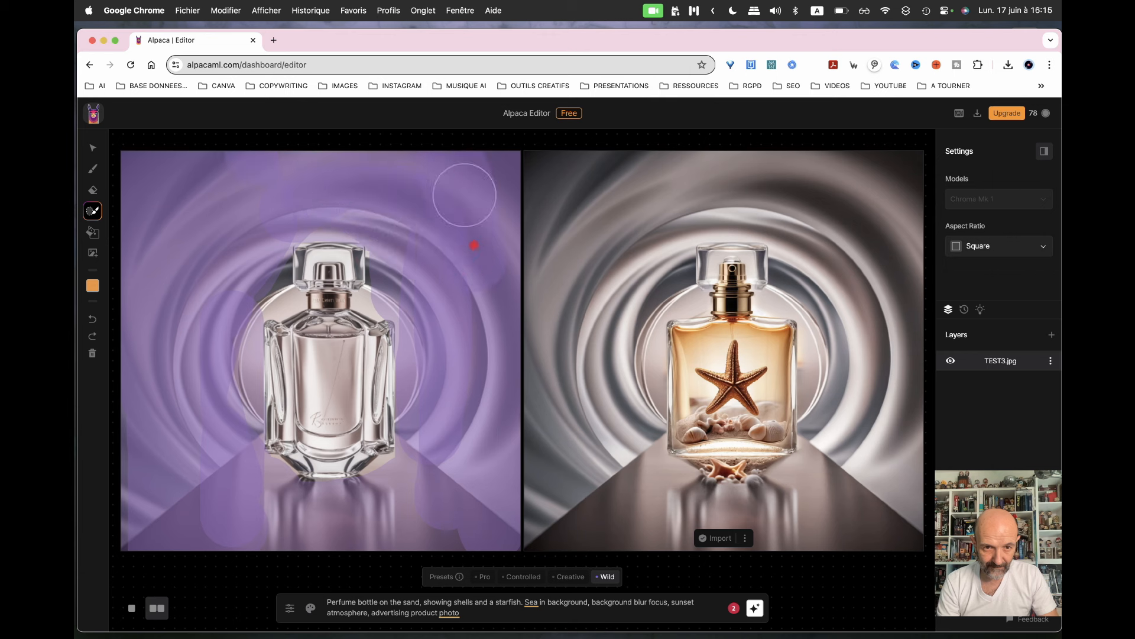
Refine the background mask around the bottle with a smaller brush and generate a new image.
{"action": "left_click", "coordinate": [93, 211]}
{"action": "left_click", "coordinate": [168, 251]}
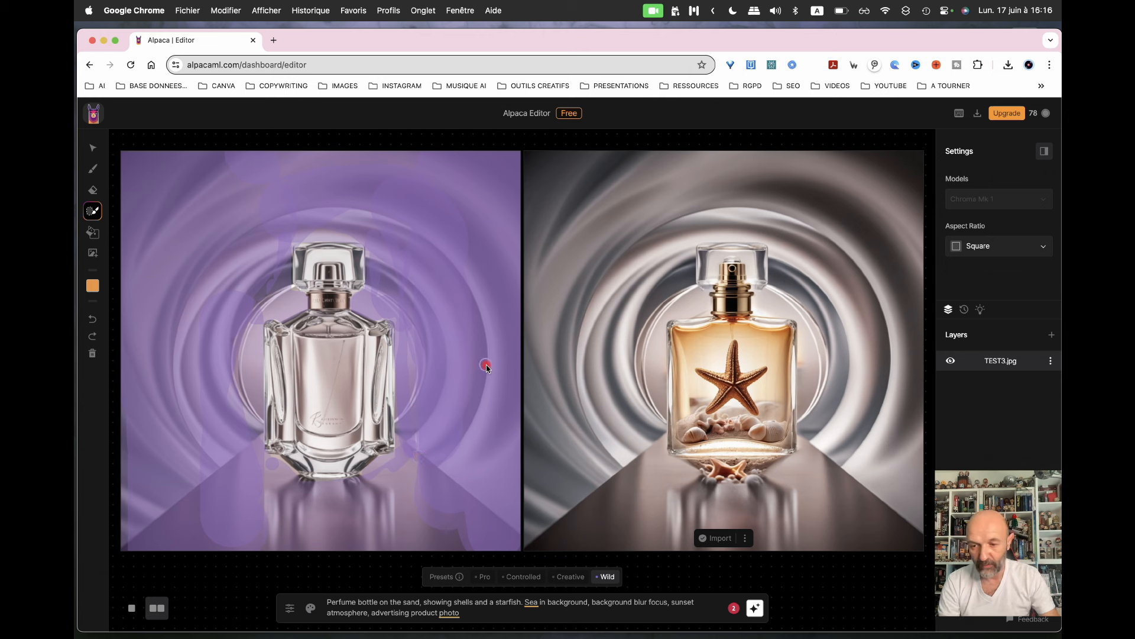
{"action": "left_click", "coordinate": [754, 609]}
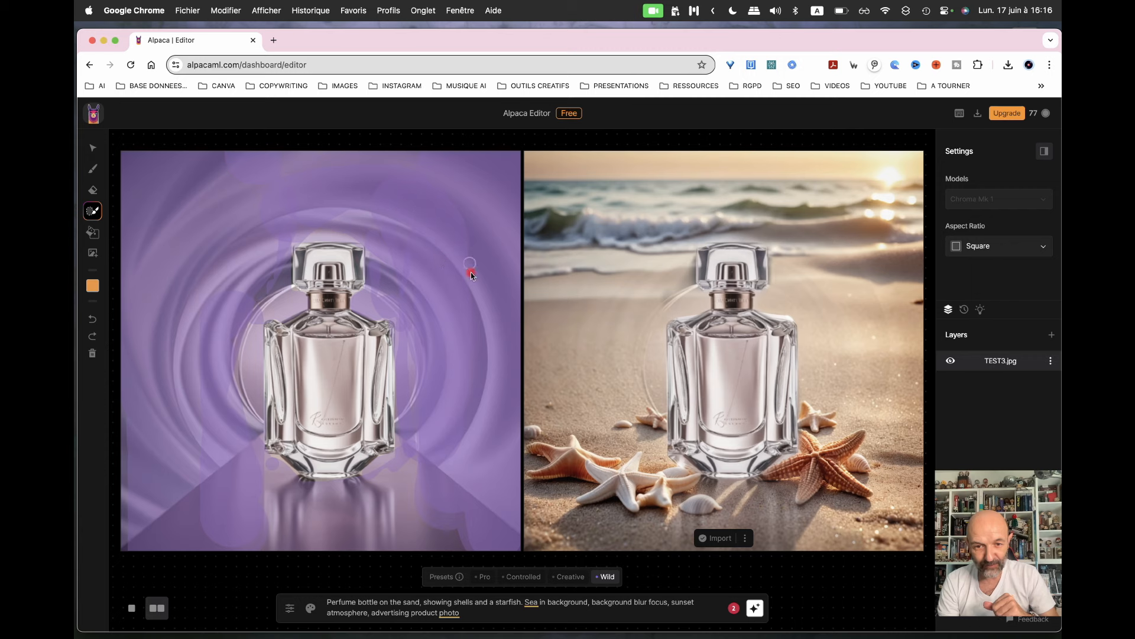
Set the mask brush size to 166 px and paint again over the unevenly masked background around the bottle.
{"action": "scroll", "coordinate": [874, 388], "scroll_direction": "up", "scroll_amount": 5}
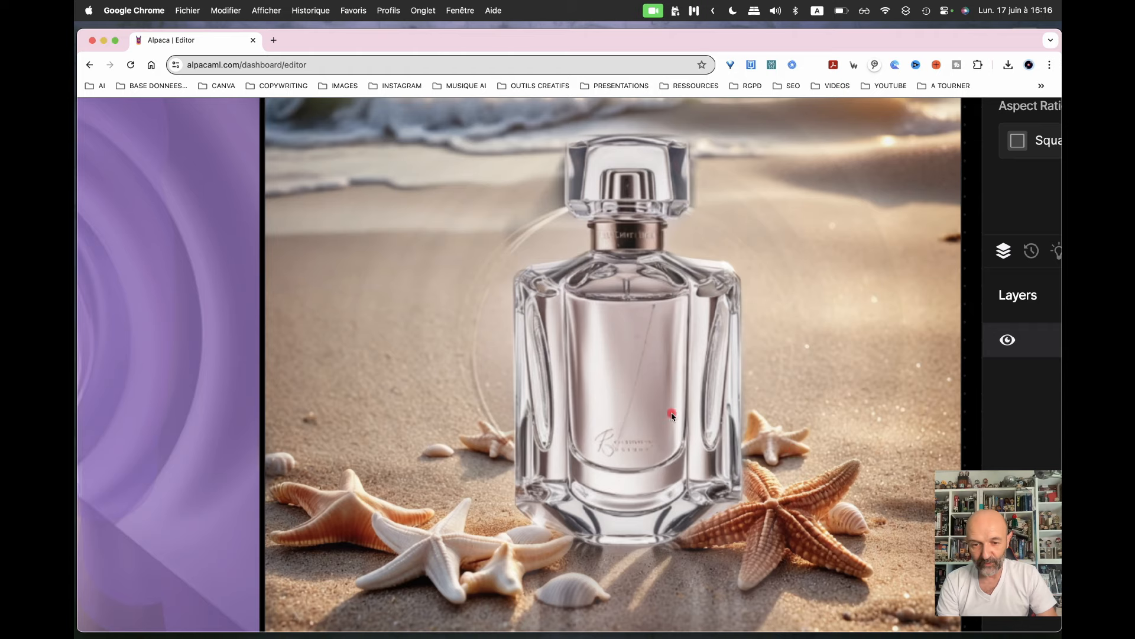
{"action": "scroll", "coordinate": [628, 461], "scroll_direction": "left", "scroll_amount": 5}
{"action": "scroll", "coordinate": [633, 463], "scroll_direction": "left", "scroll_amount": 3}
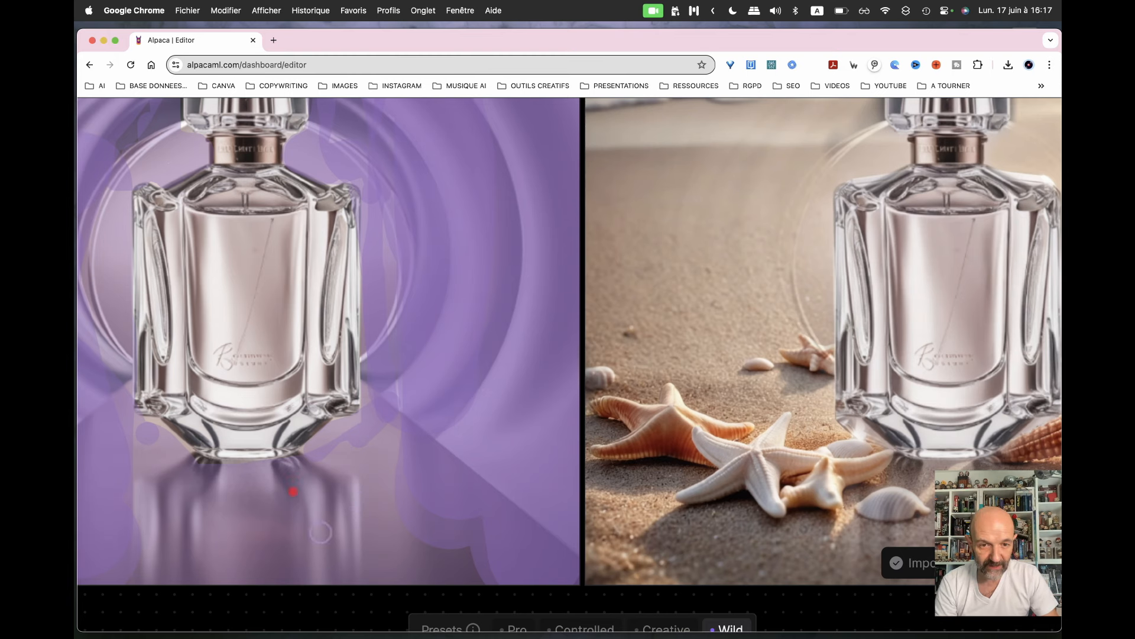
{"action": "scroll", "coordinate": [294, 469], "scroll_direction": "left", "scroll_amount": 1}
{"action": "scroll", "coordinate": [294, 469], "scroll_direction": "up", "scroll_amount": 1}
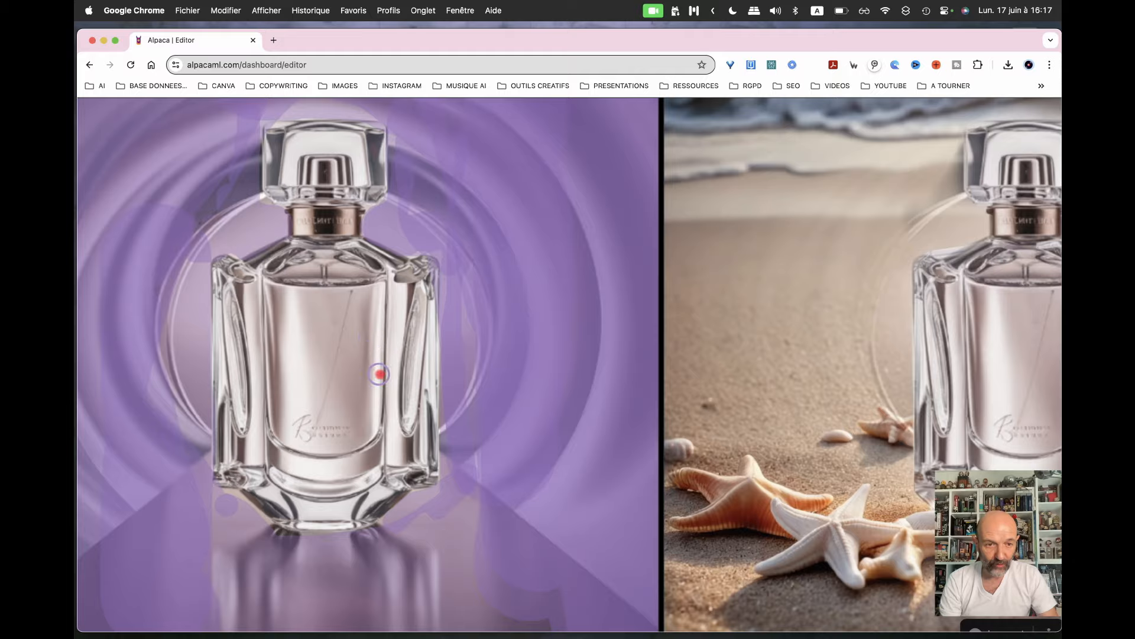
{"action": "scroll", "coordinate": [374, 371], "scroll_direction": "down", "scroll_amount": 5}
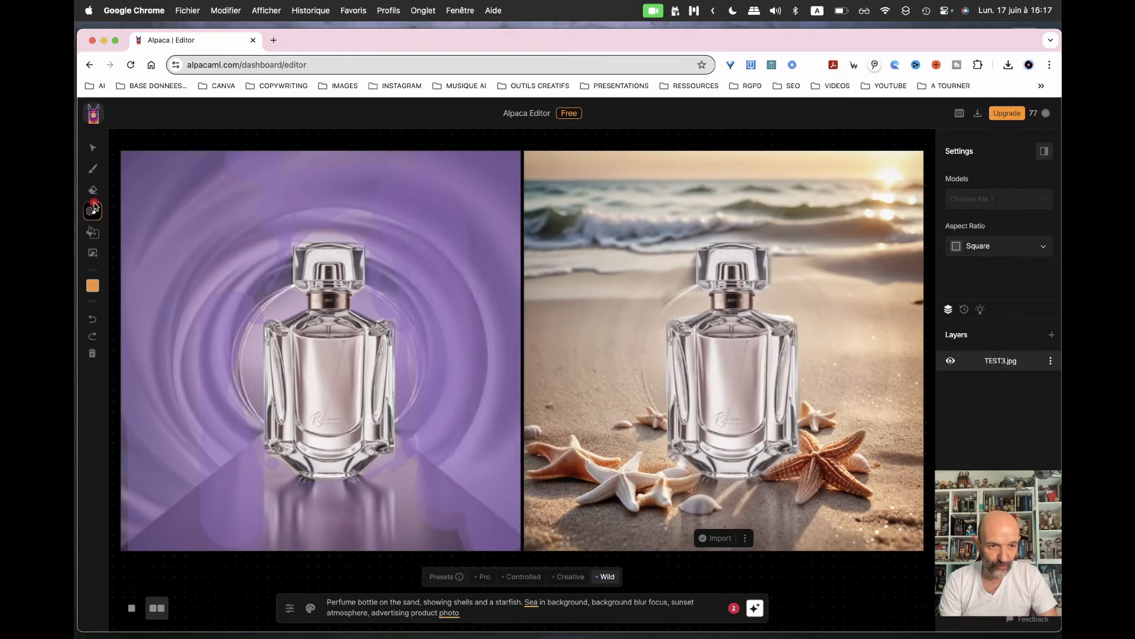
{"action": "left_click", "coordinate": [94, 208]}
{"action": "left_click_drag", "start_coordinate": [169, 253], "coordinate": [209, 255]}
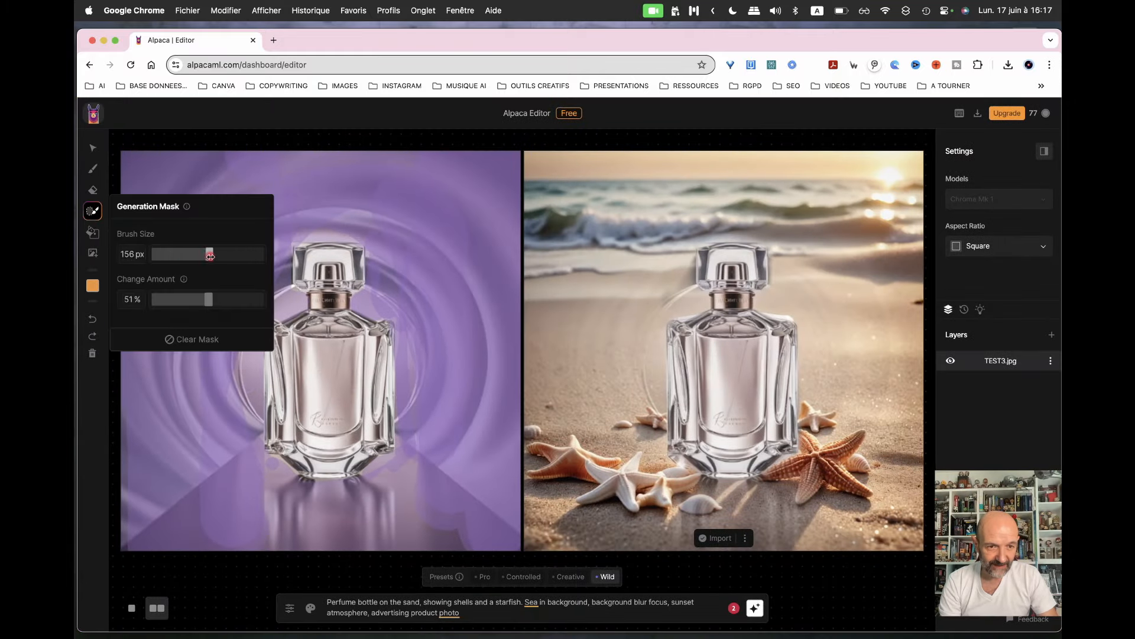
{"action": "left_click", "coordinate": [444, 271]}
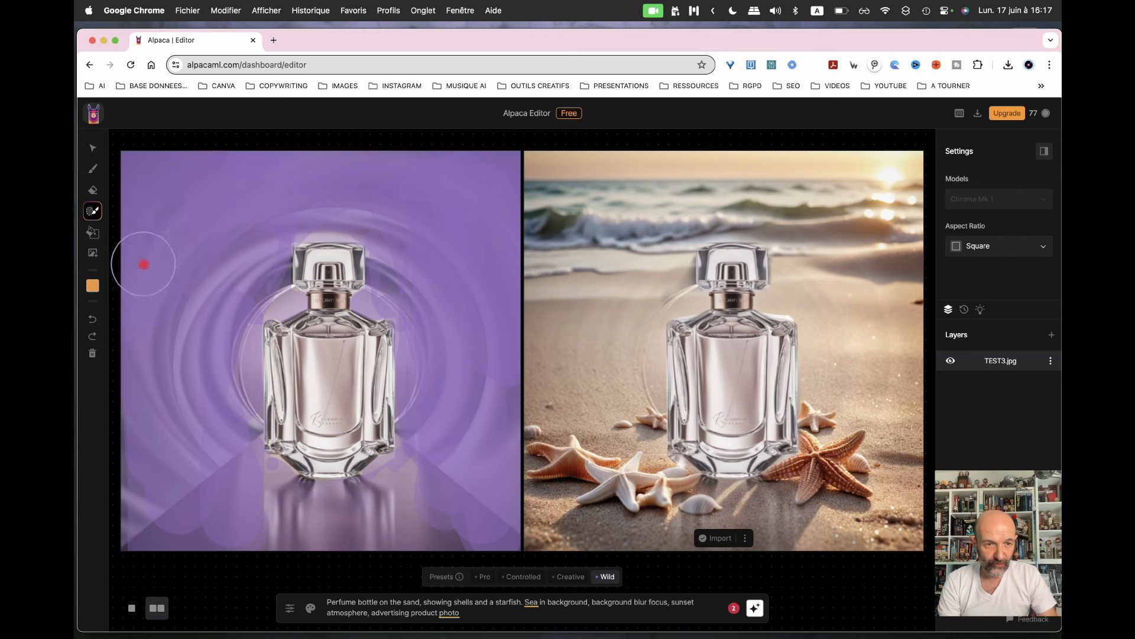
{"action": "left_click_drag", "start_coordinate": [529, 373], "coordinate": [525, 493]}
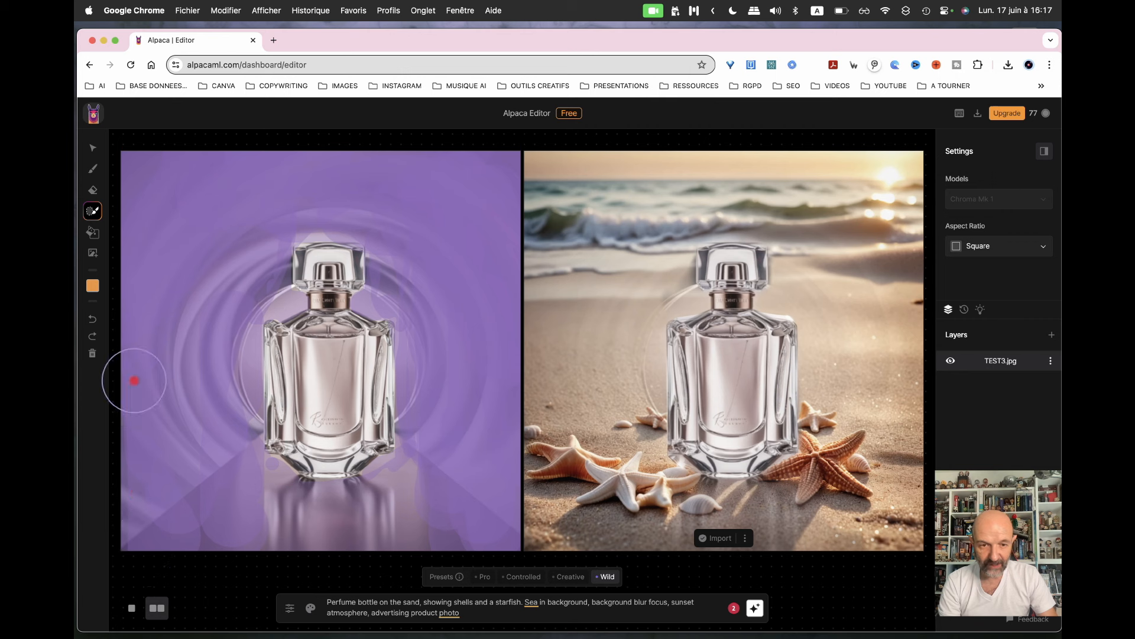
Mask the remaining background gaps close to the bottle with a smaller brush and generate the image again.
{"action": "left_click", "coordinate": [94, 210]}
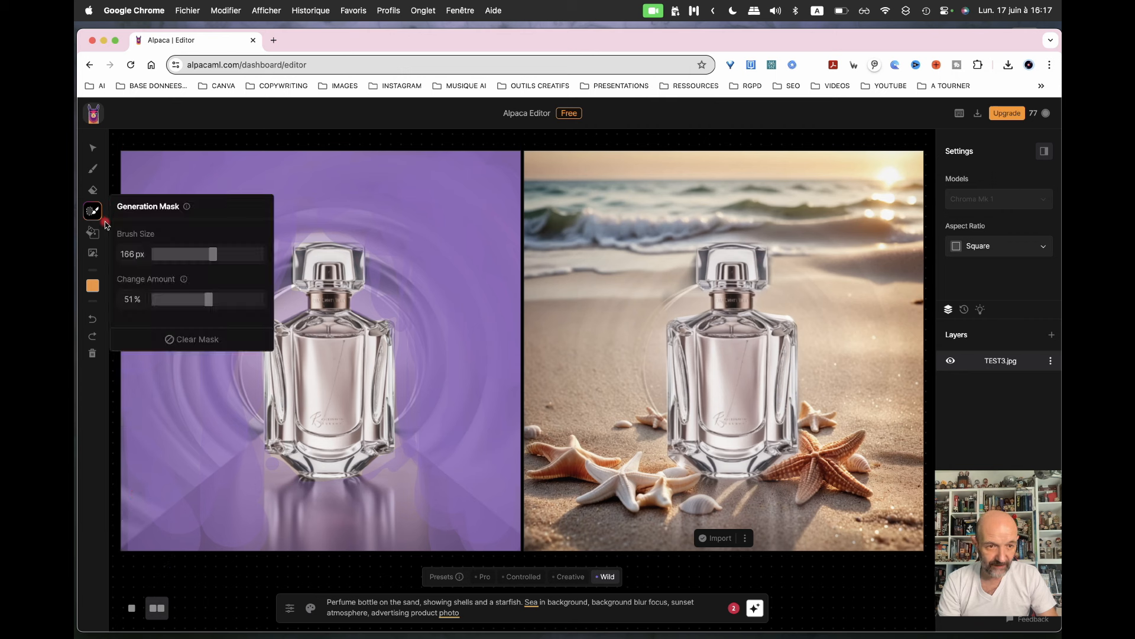
{"action": "left_click_drag", "start_coordinate": [159, 254], "coordinate": [154, 255]}
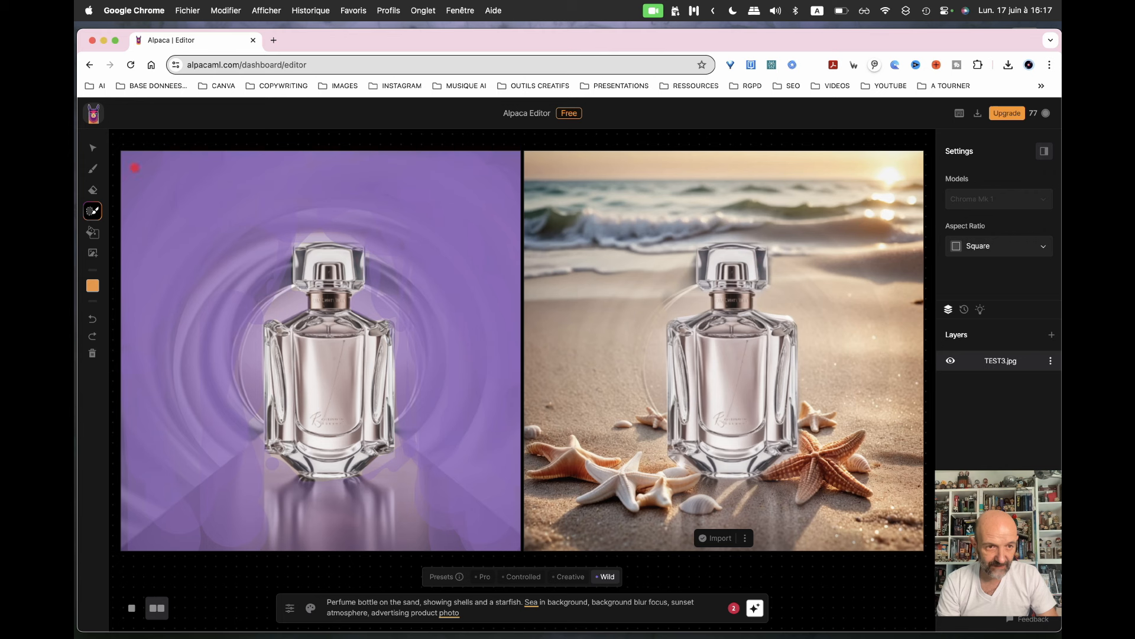
{"action": "left_click", "coordinate": [94, 210]}
{"action": "left_click", "coordinate": [172, 254]}
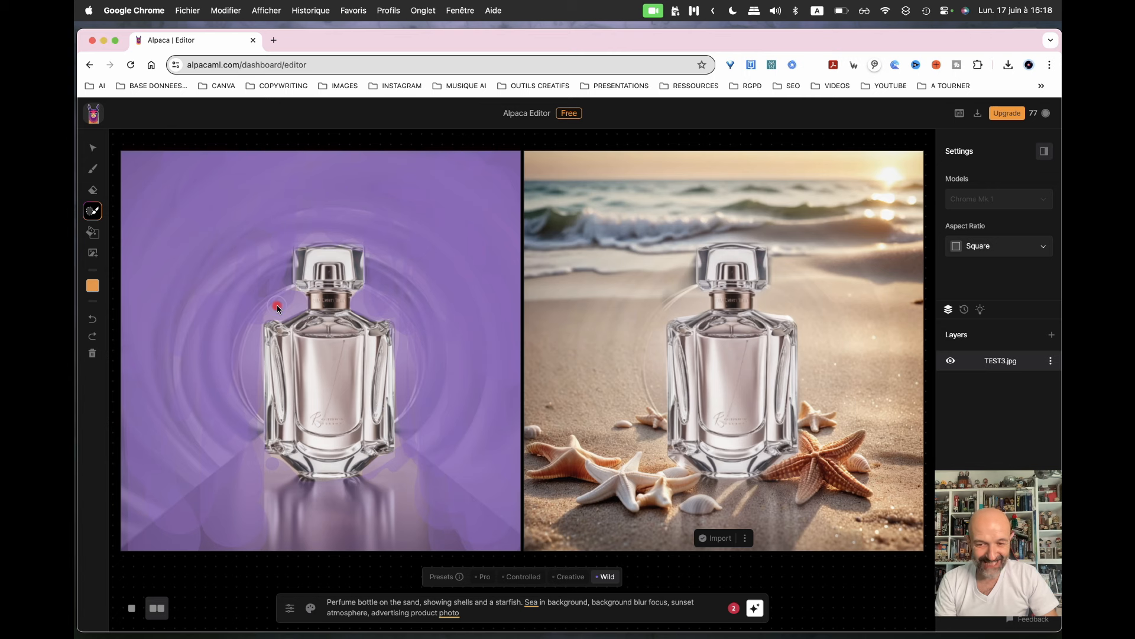
{"action": "left_click", "coordinate": [755, 608]}
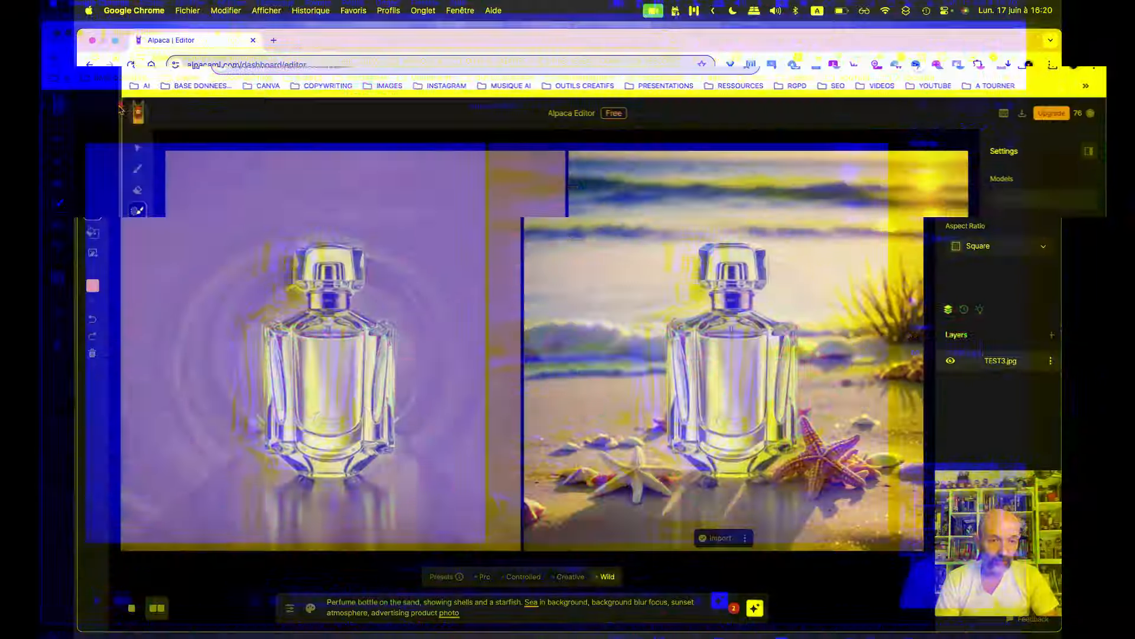
Import TEST1.png as a new layer and delete the TEST3.jpg layer.
{"action": "left_click", "coordinate": [96, 257]}
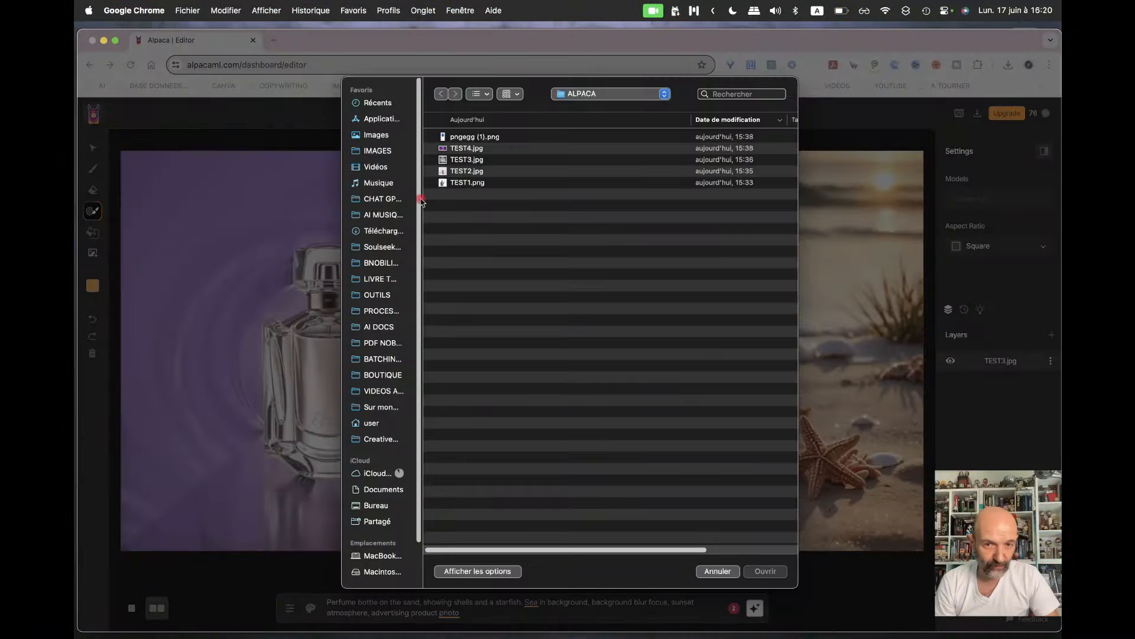
{"action": "double_click", "coordinate": [466, 182]}
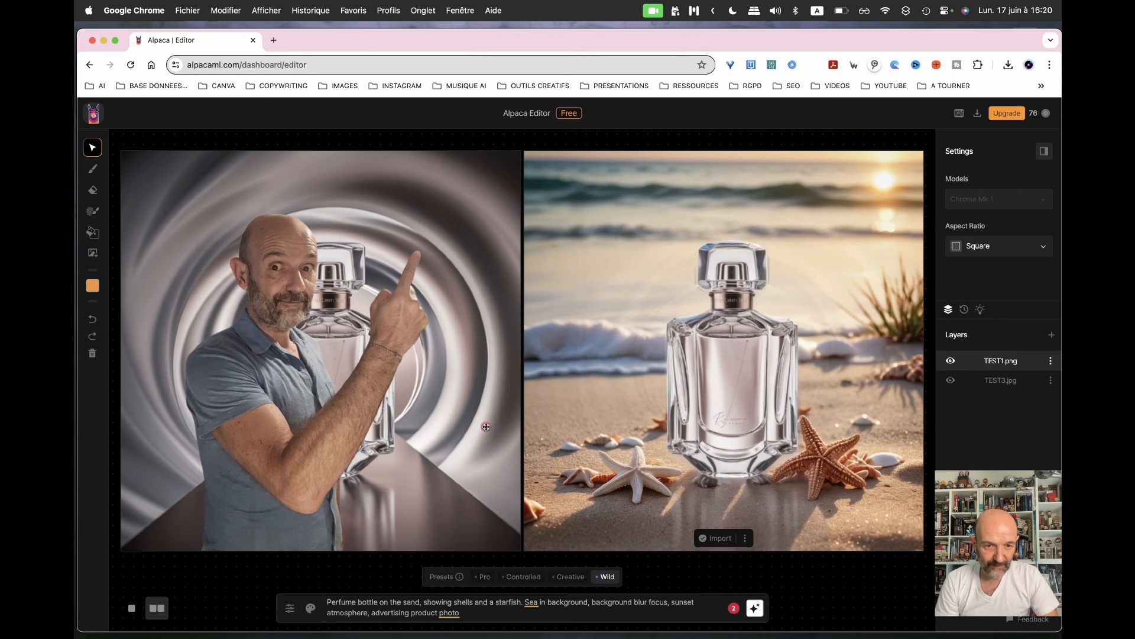
{"action": "left_click", "coordinate": [1036, 383]}
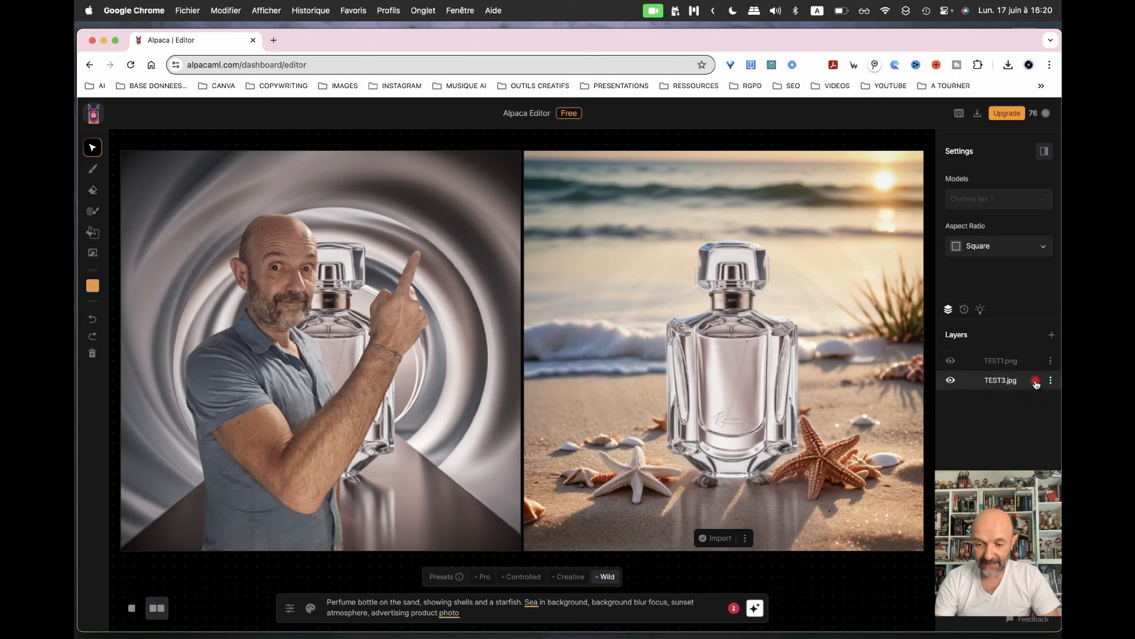
{"action": "left_click", "coordinate": [1036, 382]}
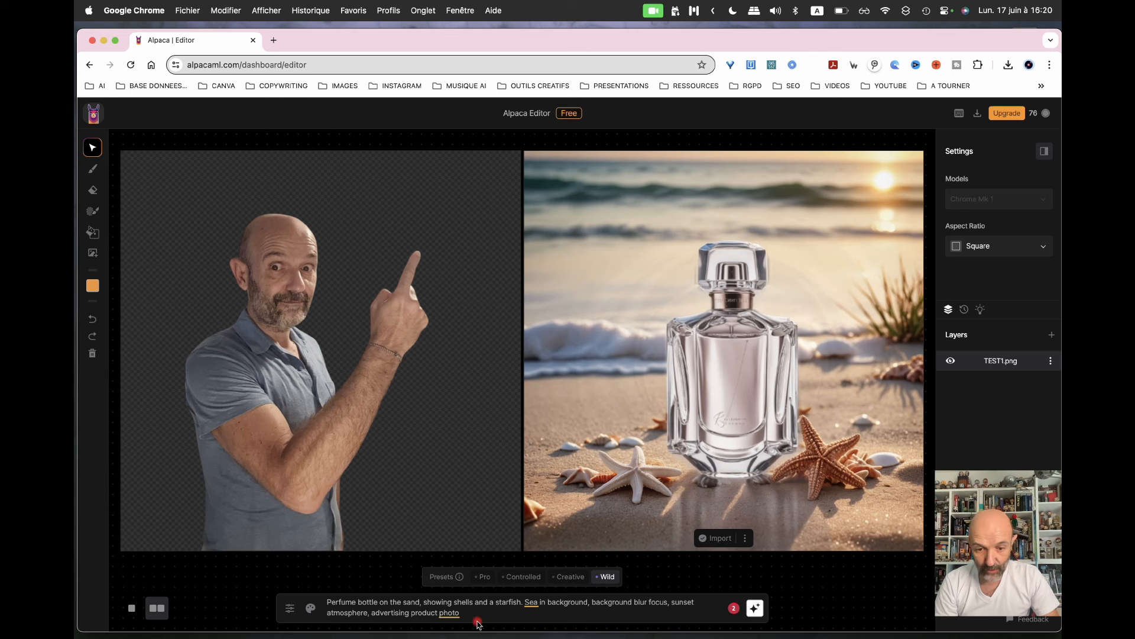
Replace the prompt with "A man drinking a cocktail in front of the Eiffel Tower. Realistic photo. Sunset atmosphere" and generate with the Pro preset.
{"action": "left_click", "coordinate": [432, 606]}
{"action": "key", "text": "super+a"}
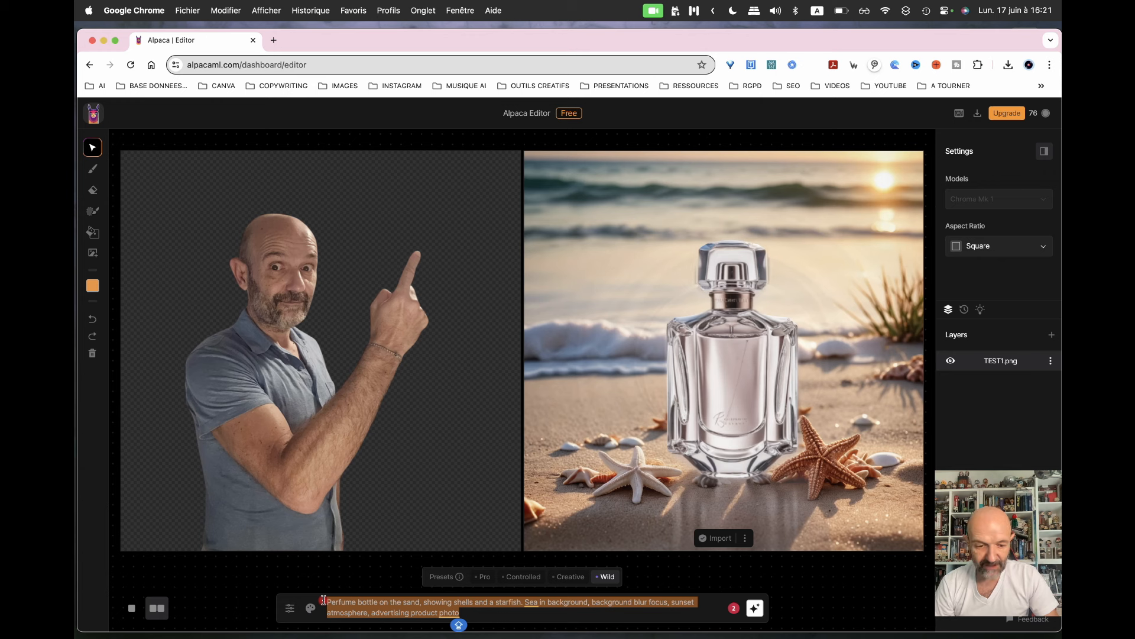
{"action": "type", "text": "A man drinking a cocktail in front of the Eiffel Tower. Realistic photo. Sunset atmosphere"}
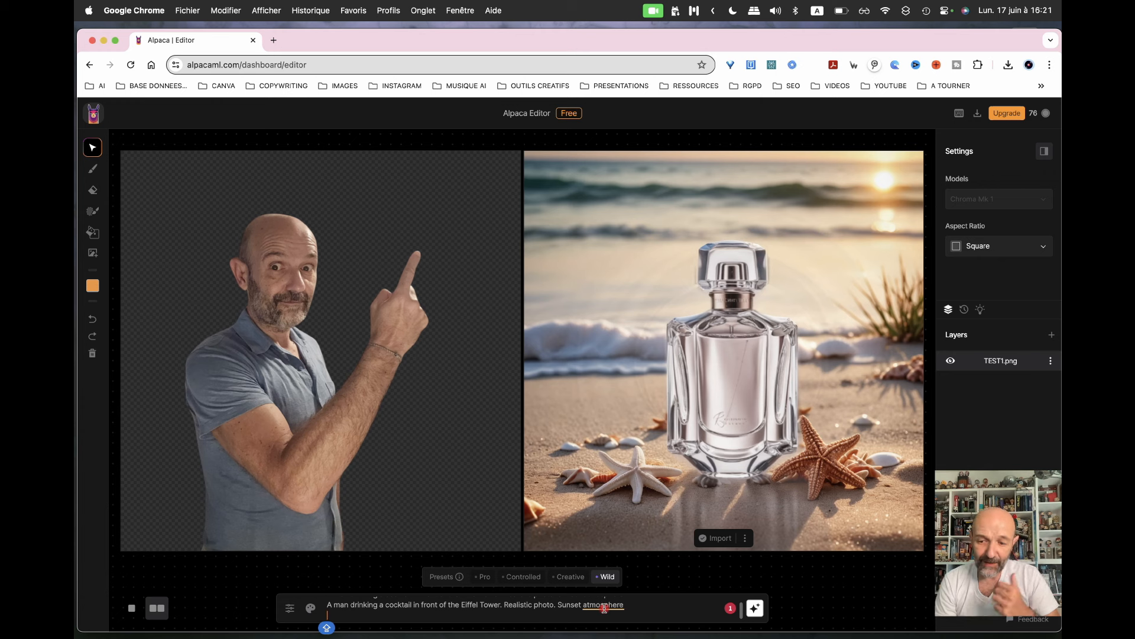
{"action": "left_click", "coordinate": [486, 578]}
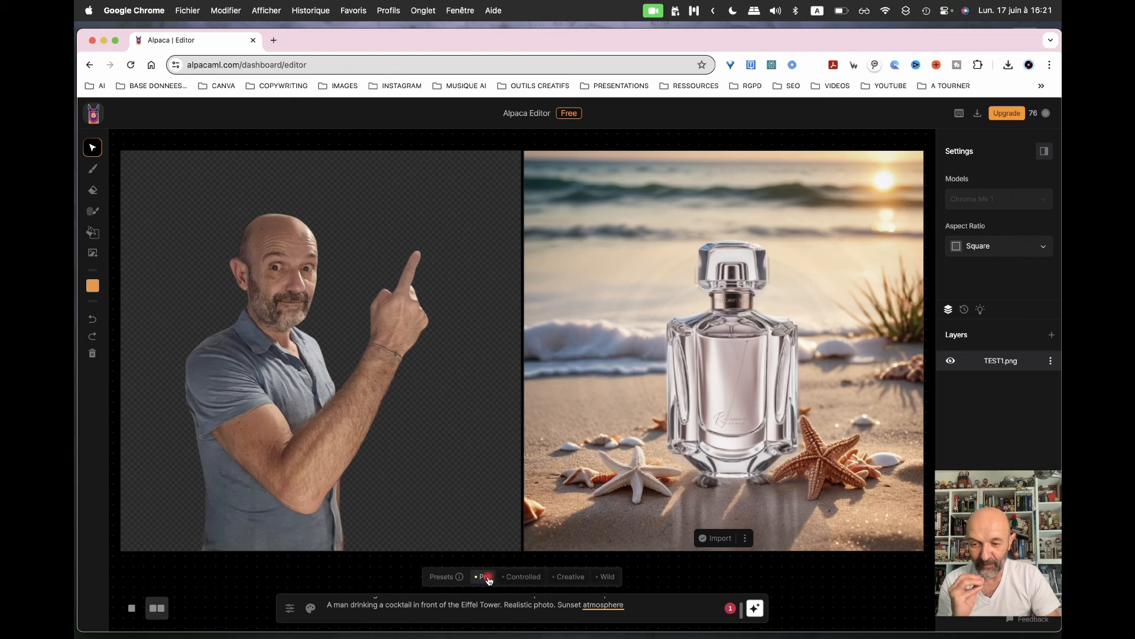
{"action": "left_click", "coordinate": [755, 609]}
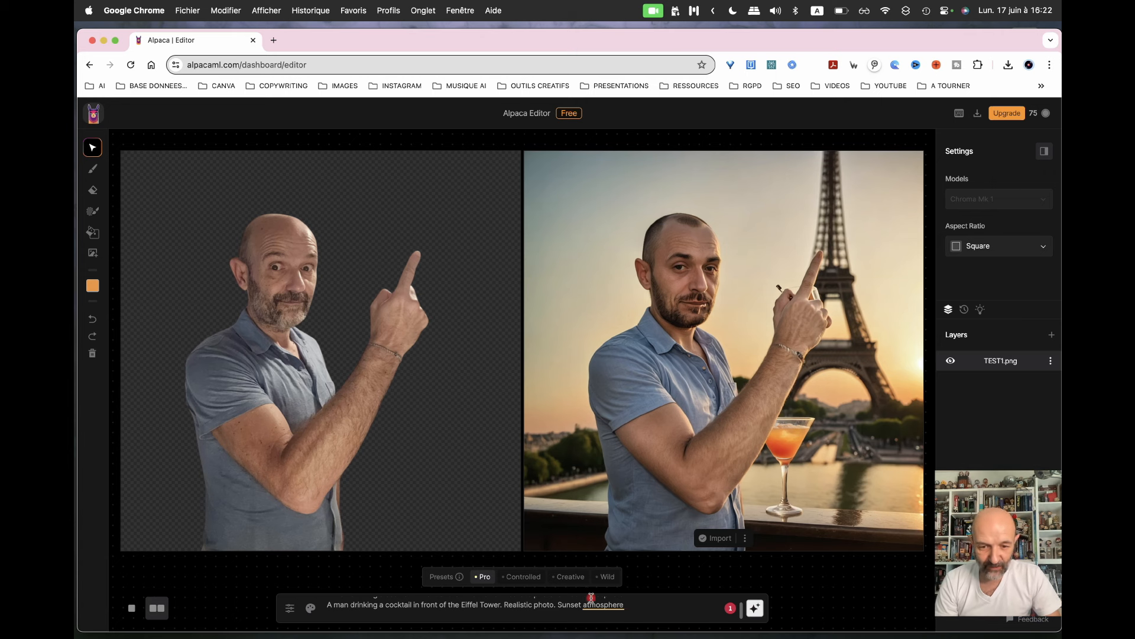
Generate the Eiffel Tower cocktail image once with each of the Controlled, Creative and Wild presets.
{"action": "left_click", "coordinate": [521, 577]}
{"action": "left_click", "coordinate": [755, 608]}
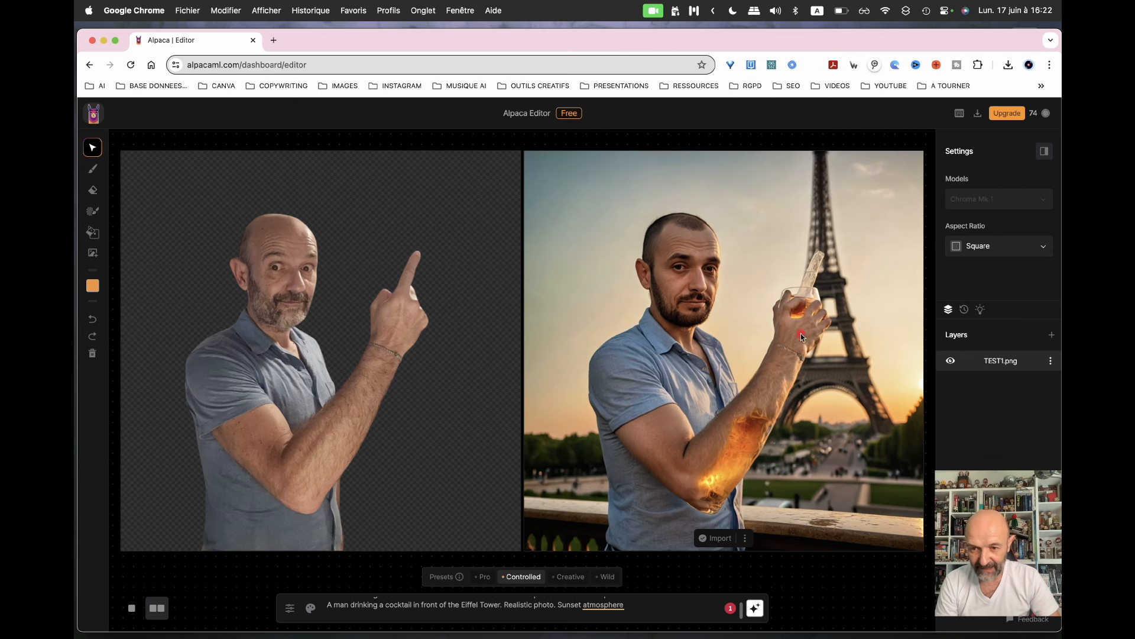
{"action": "left_click", "coordinate": [570, 577]}
{"action": "left_click", "coordinate": [756, 608]}
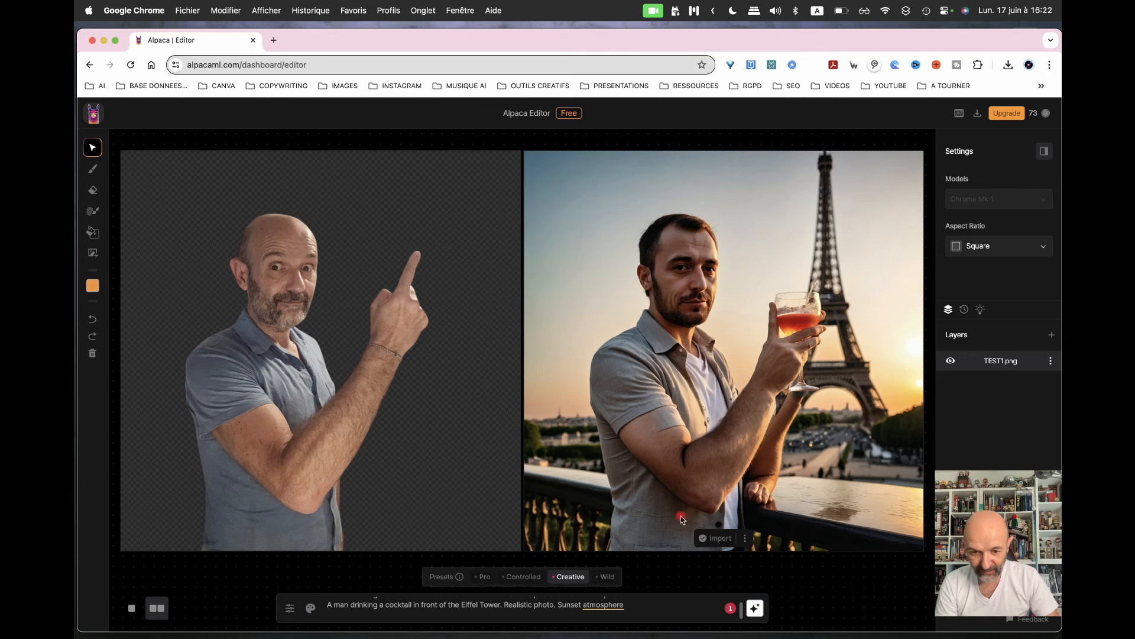
{"action": "left_click", "coordinate": [609, 578]}
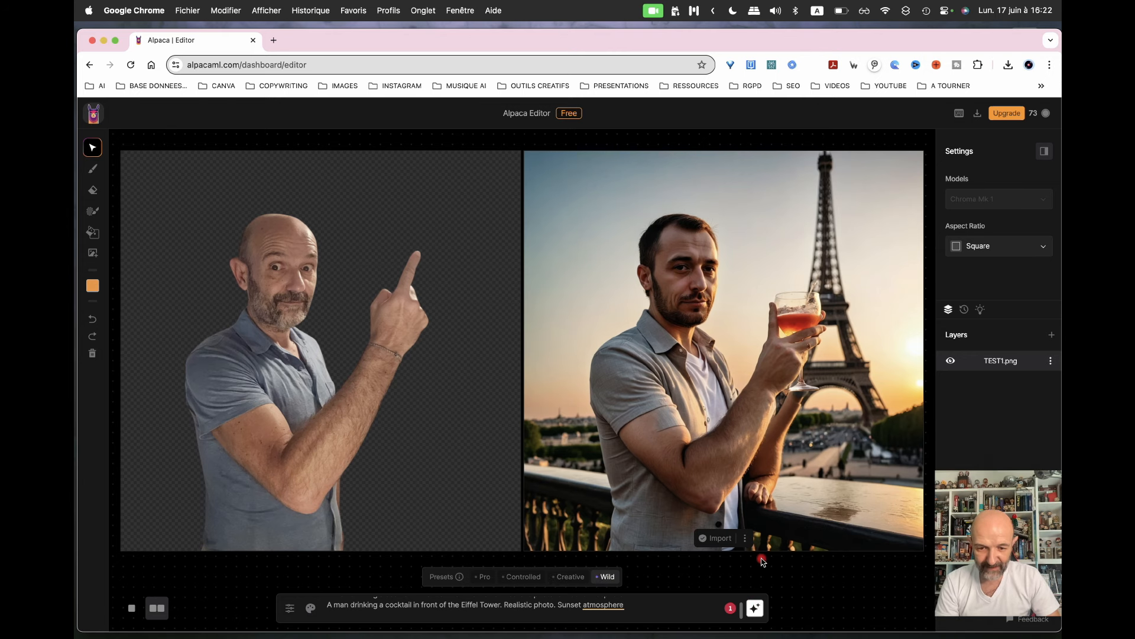
{"action": "left_click", "coordinate": [759, 611]}
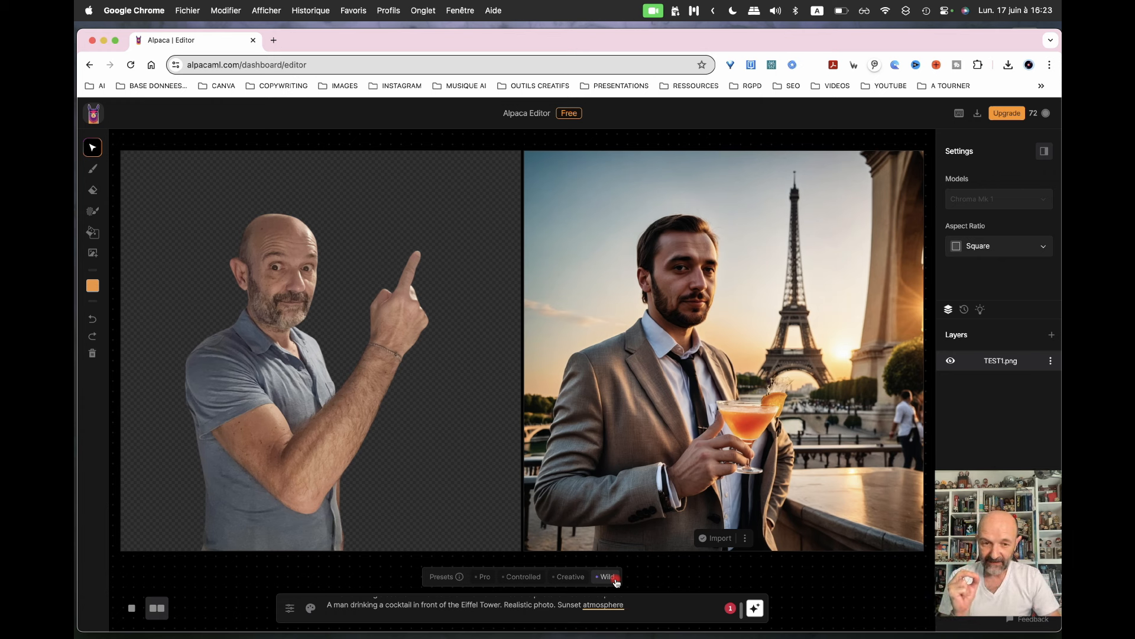
Switch back to the Pro preset and clear the old generation mask from the canvas.
{"action": "left_click", "coordinate": [483, 577]}
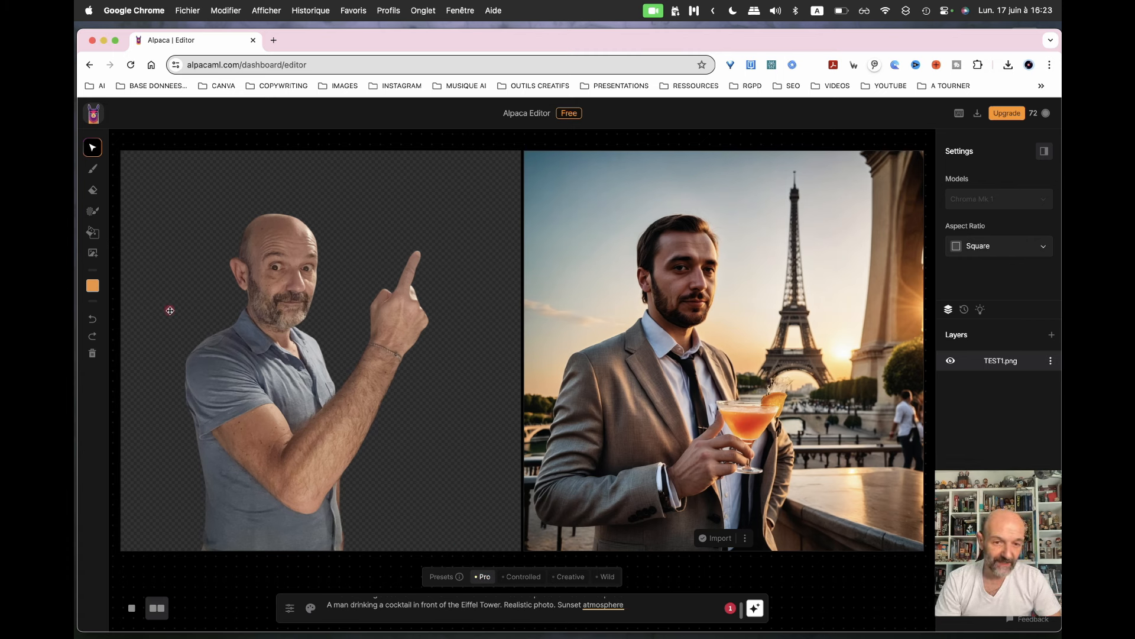
{"action": "left_click", "coordinate": [96, 217]}
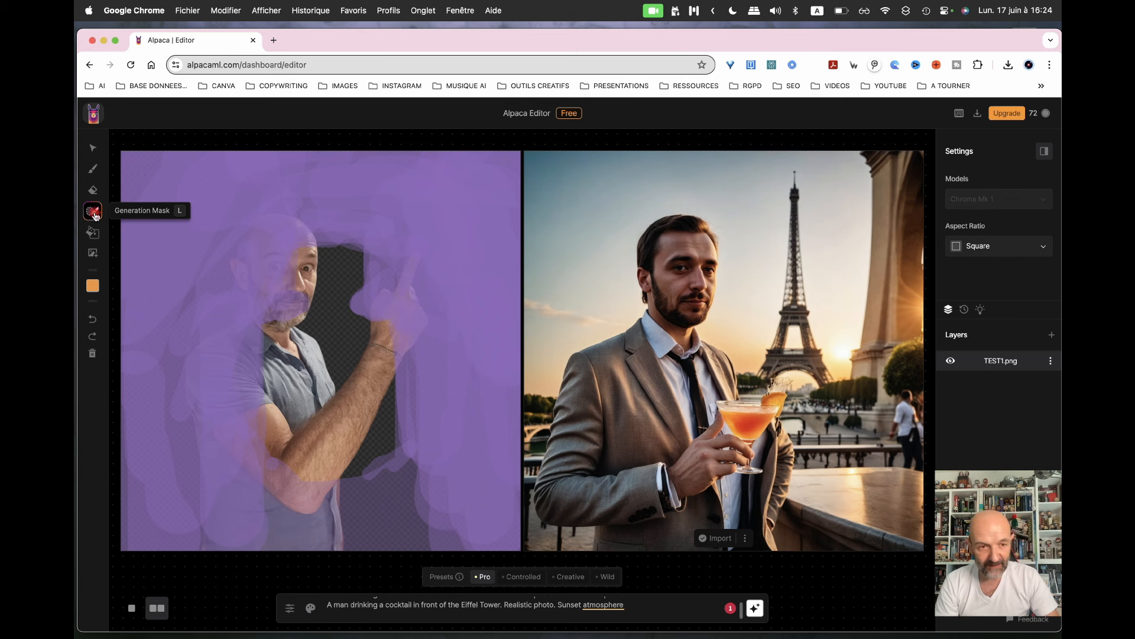
{"action": "left_click", "coordinate": [95, 216]}
{"action": "left_click", "coordinate": [183, 338]}
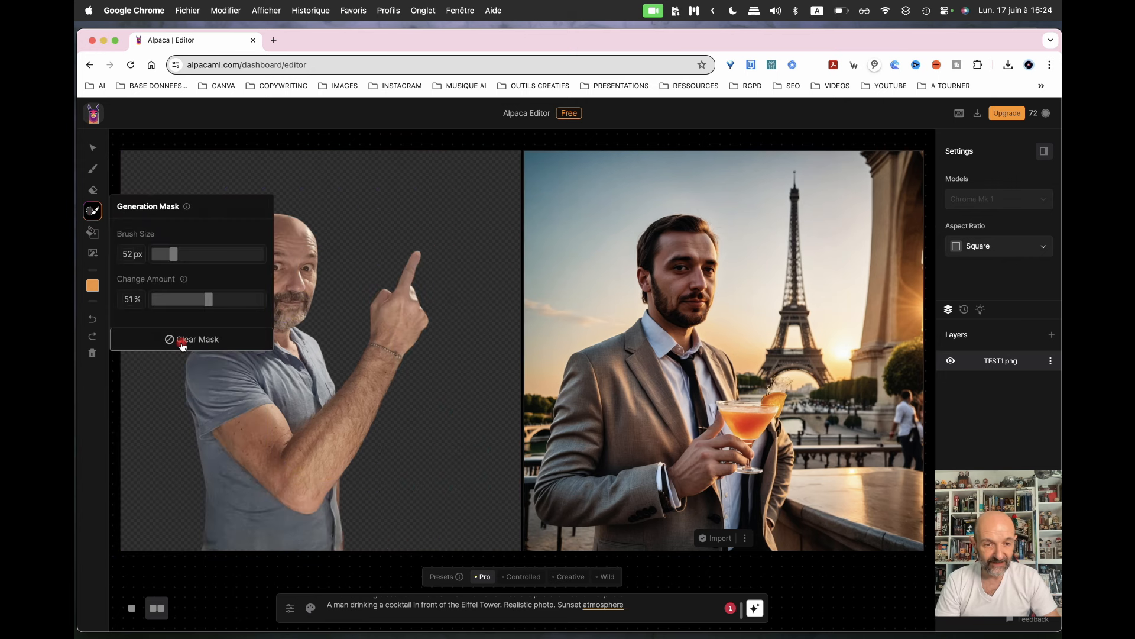
Paint a generation mask over the man's torso and raised arm, leaving the head unmasked, then generate the image and inspect it up close.
{"action": "mouse_move", "coordinate": [367, 378]}
{"action": "left_mouse_down"}
{"action": "mouse_move", "coordinate": [414, 248]}
{"action": "mouse_move", "coordinate": [284, 420]}
{"action": "mouse_move", "coordinate": [319, 354]}
{"action": "mouse_move", "coordinate": [269, 367]}
{"action": "mouse_move", "coordinate": [221, 336]}
{"action": "mouse_move", "coordinate": [284, 360]}
{"action": "mouse_move", "coordinate": [318, 357]}
{"action": "mouse_move", "coordinate": [324, 499]}
{"action": "mouse_move", "coordinate": [213, 408]}
{"action": "mouse_move", "coordinate": [198, 352]}
{"action": "mouse_move", "coordinate": [236, 566]}
{"action": "mouse_move", "coordinate": [323, 522]}
{"action": "mouse_move", "coordinate": [330, 539]}
{"action": "mouse_move", "coordinate": [353, 435]}
{"action": "mouse_move", "coordinate": [234, 556]}
{"action": "mouse_move", "coordinate": [189, 537]}
{"action": "left_mouse_up"}
{"action": "left_click", "coordinate": [755, 608]}
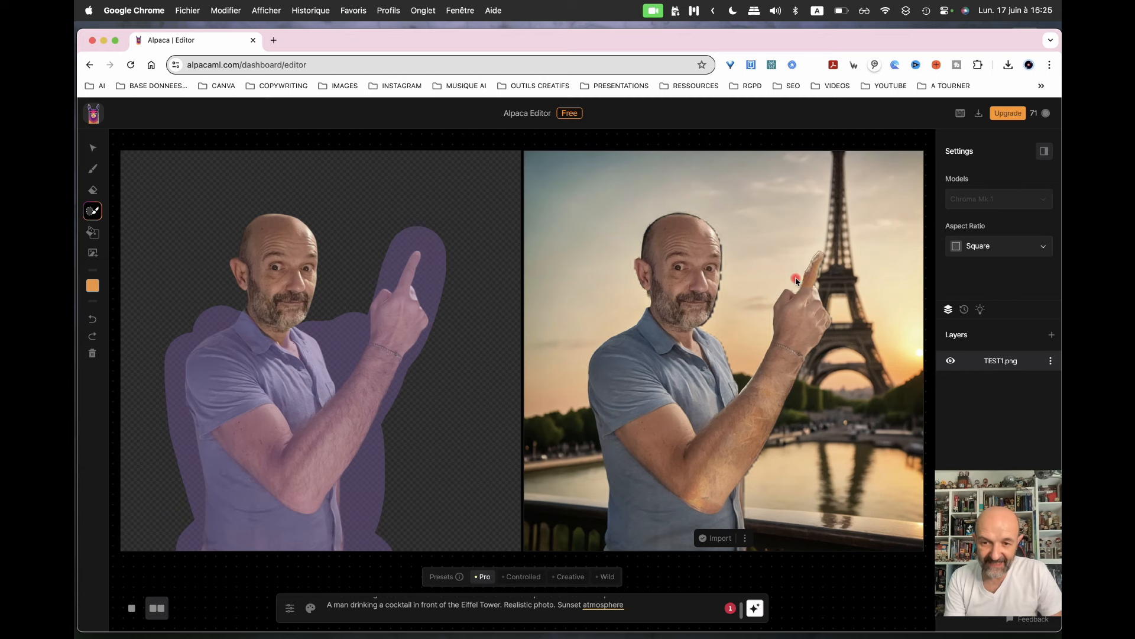
{"action": "scroll", "coordinate": [796, 281], "scroll_direction": "up", "scroll_amount": 10}
{"action": "scroll", "coordinate": [795, 281], "scroll_direction": "up", "scroll_amount": 1}
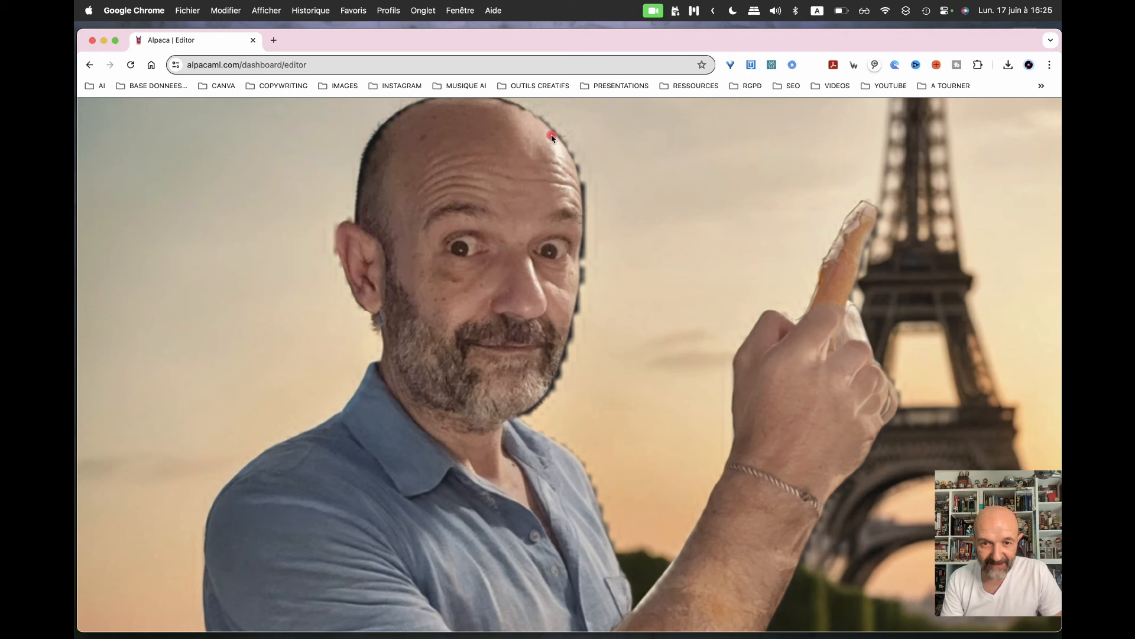
{"action": "scroll", "coordinate": [573, 355], "scroll_direction": "down", "scroll_amount": 10}
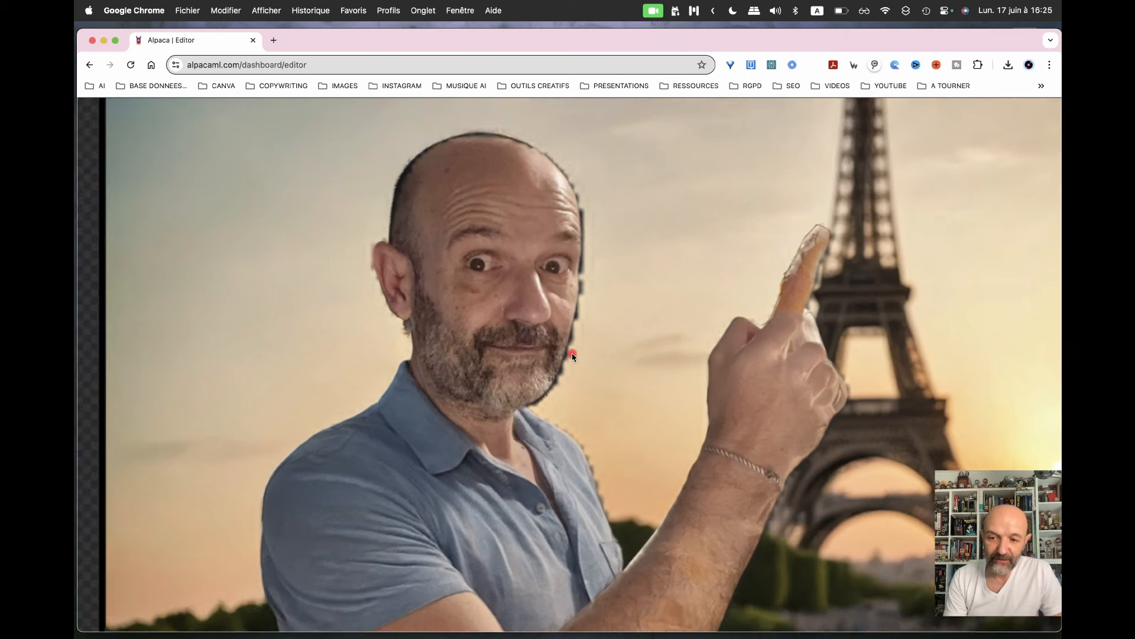